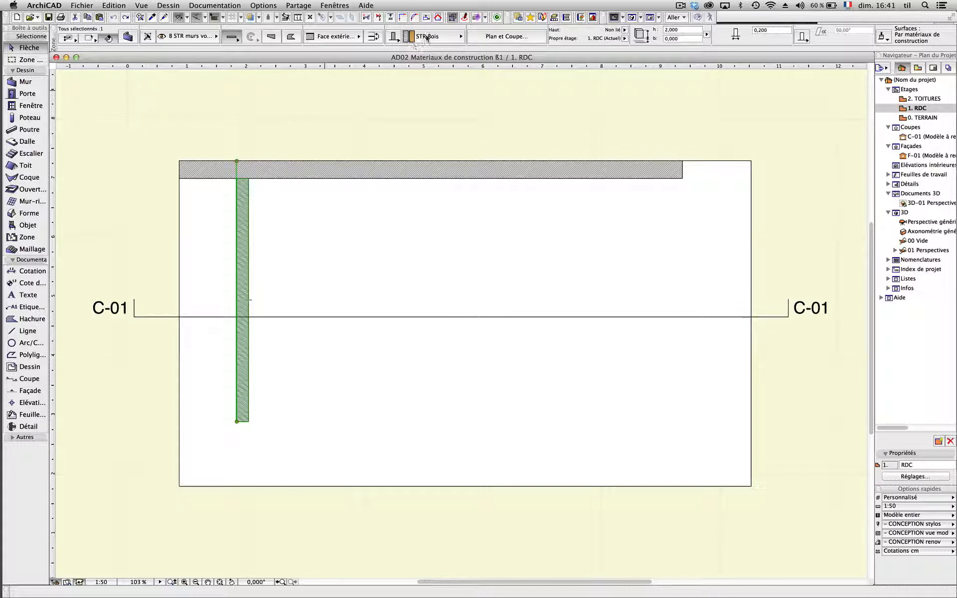
Step: Move the horizontal STR Parpaing wall down about 0.76 m so that it crosses the vertical wall
{"action": "left_click", "coordinate": [304, 107]}
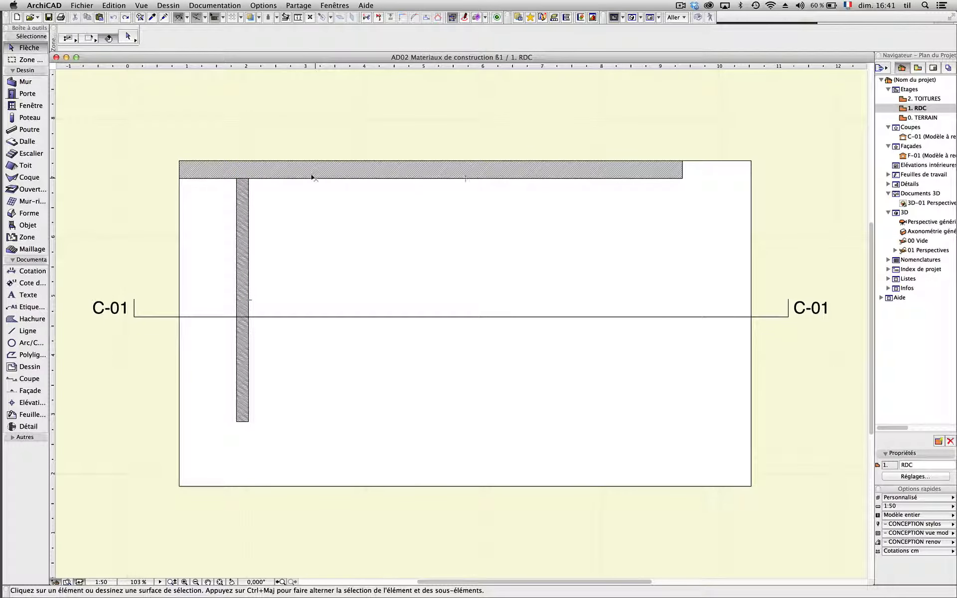
{"action": "left_click", "coordinate": [313, 177]}
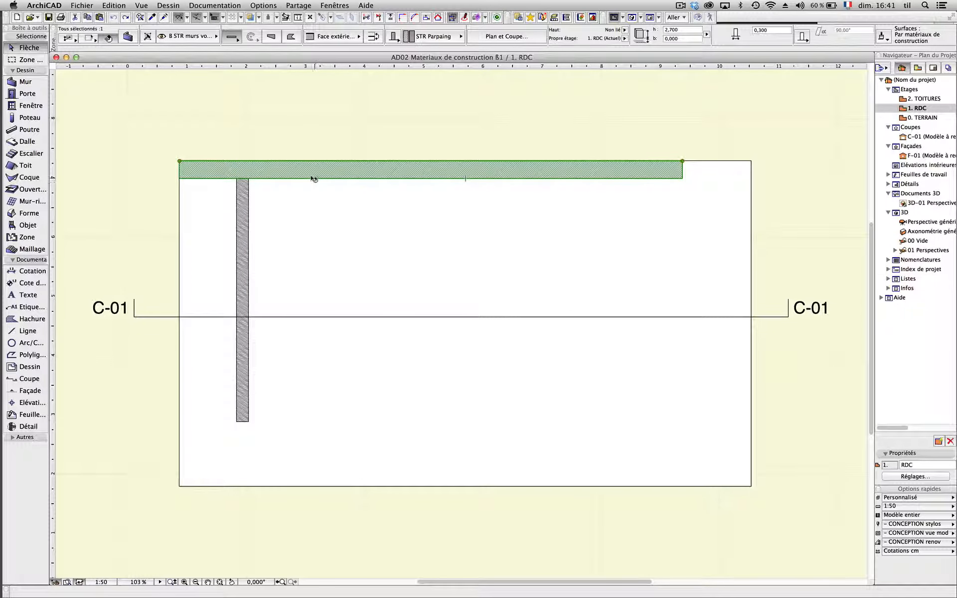
{"action": "left_click", "coordinate": [313, 178]}
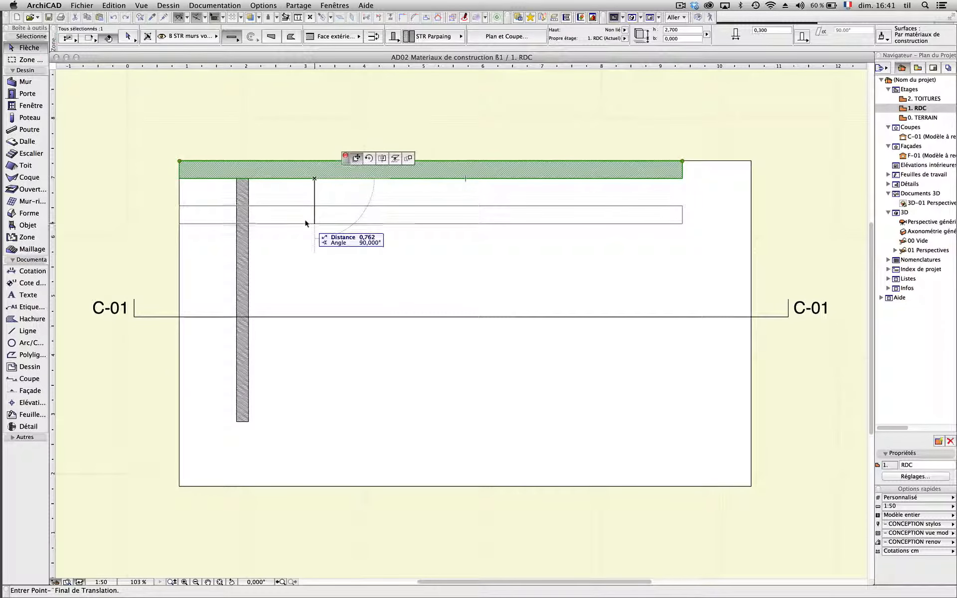
{"action": "left_click", "coordinate": [307, 223]}
{"action": "left_click", "coordinate": [205, 186]}
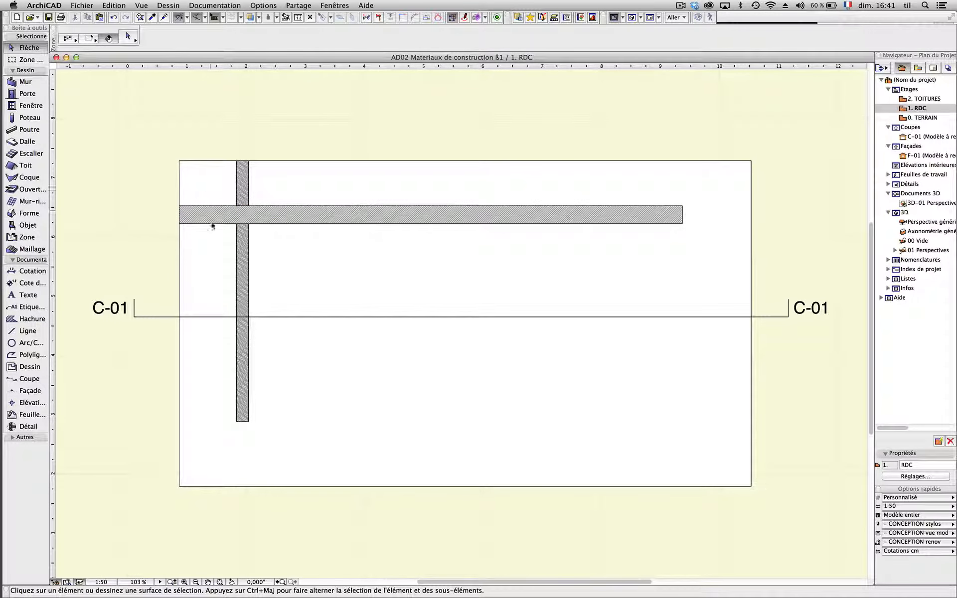
Step: Display only the vertical wood wall in 3D and adjust the sun direction in the perspective options
{"action": "left_click", "coordinate": [239, 195]}
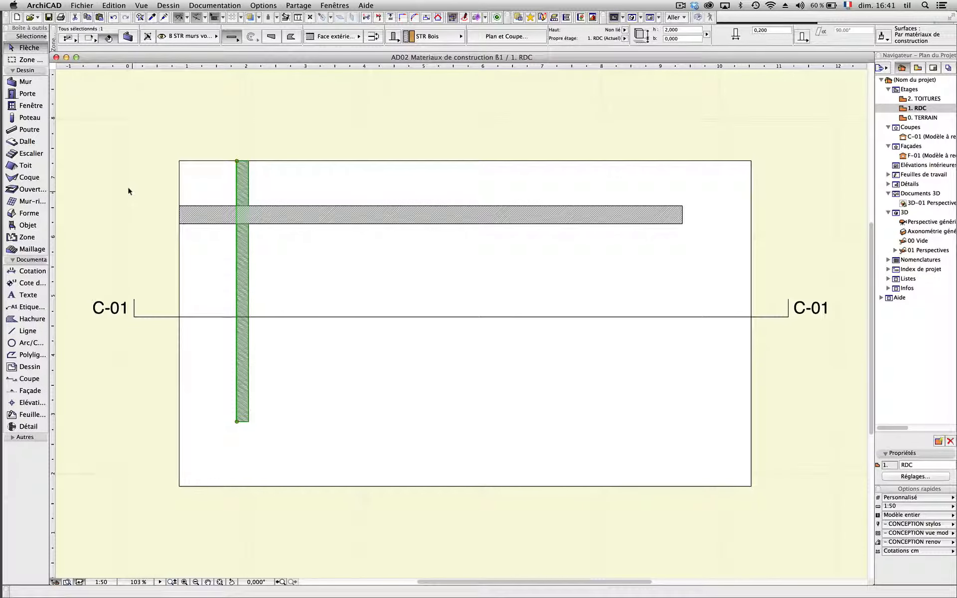
{"action": "key", "text": "F5"}
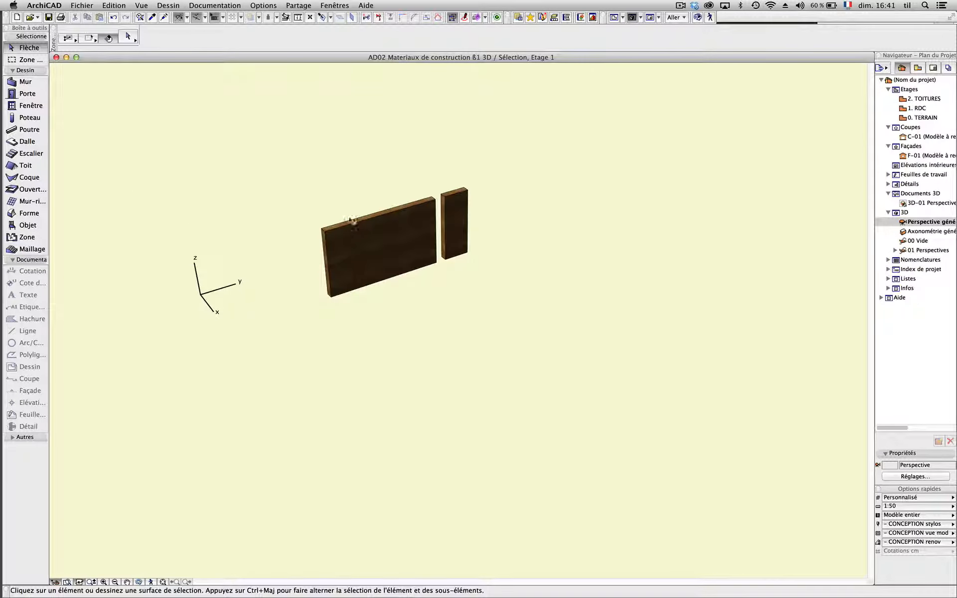
{"action": "left_click", "coordinate": [356, 189]}
{"action": "key", "text": "o"}
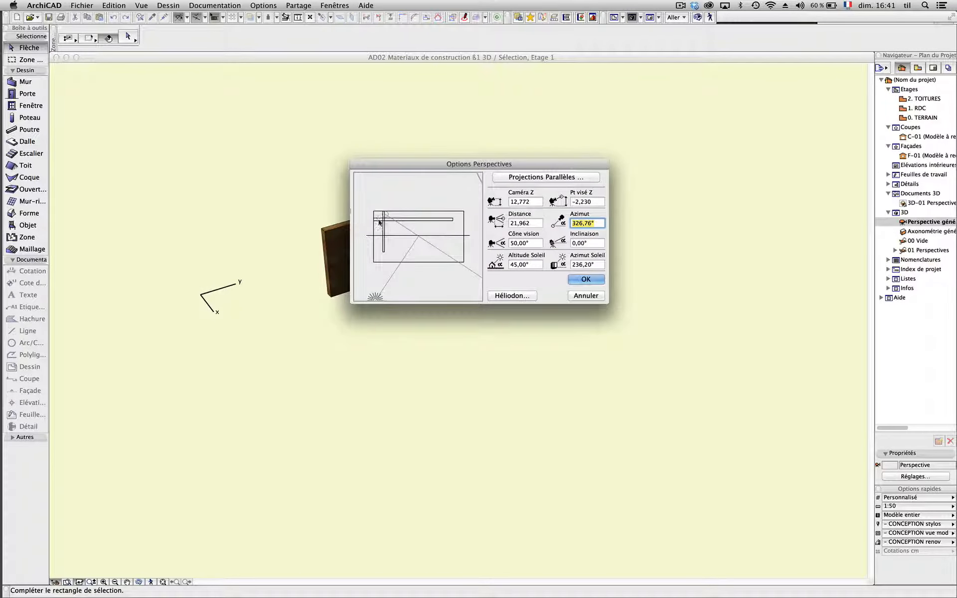
{"action": "key", "text": "Return"}
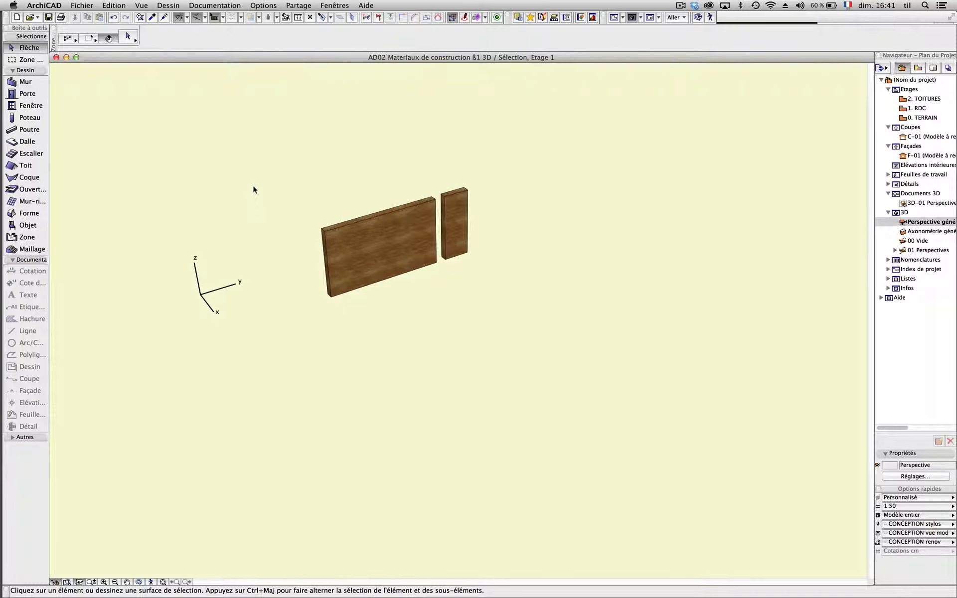
Step: Return to the RDC floor plan and set the vertical wall's building material to STR Beton
{"action": "key", "text": "F2"}
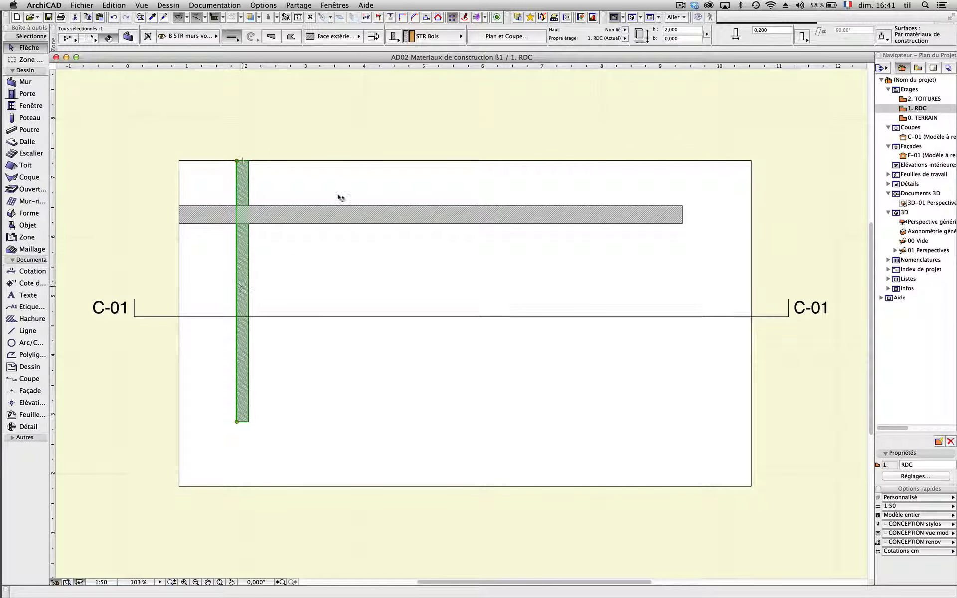
{"action": "left_click", "coordinate": [429, 36]}
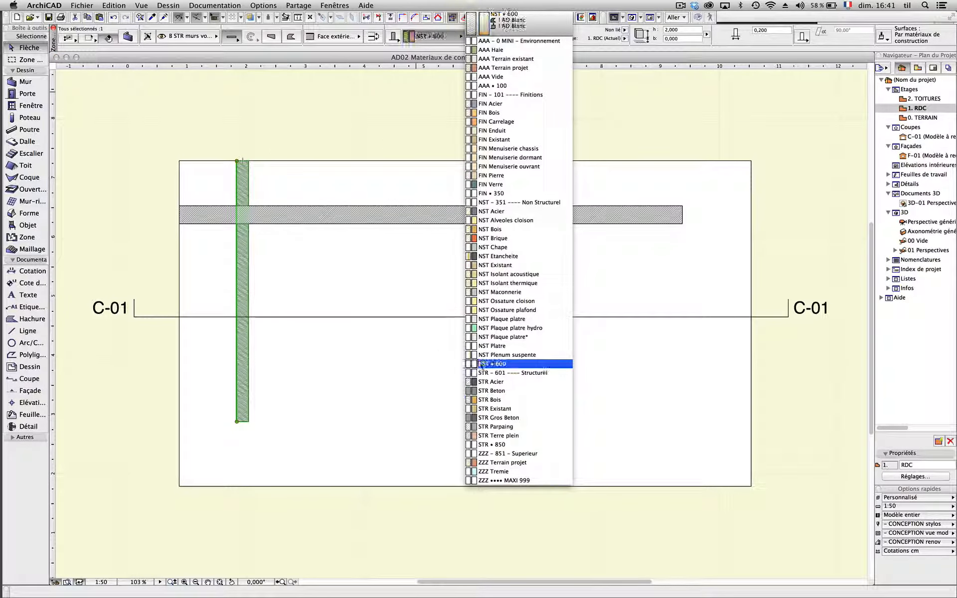
{"action": "left_click", "coordinate": [488, 391]}
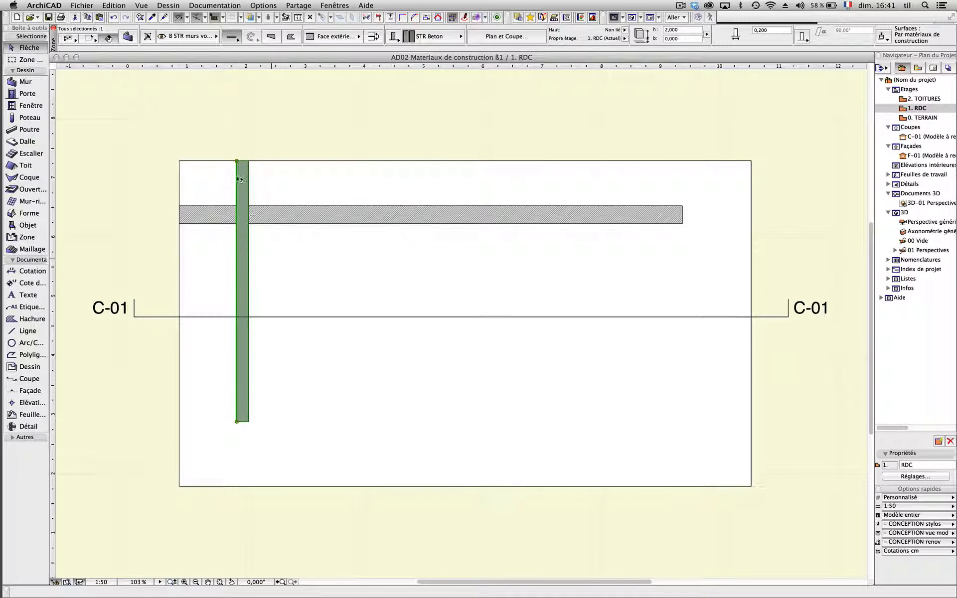
{"action": "left_click", "coordinate": [237, 124]}
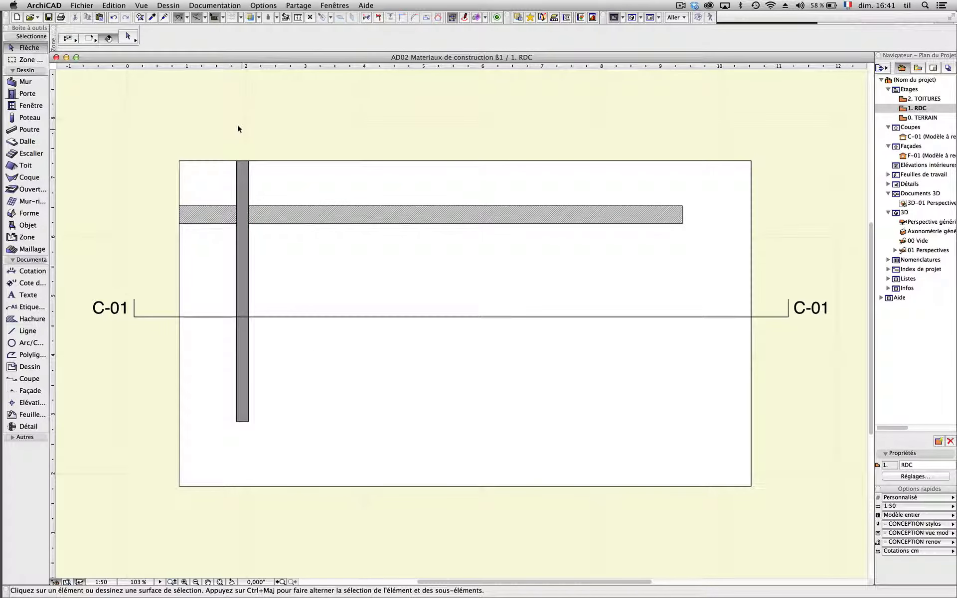
Step: Examine the horizontal wall alone in 3D at the crossing with the vertical wall, and return to the floor plan
{"action": "left_click", "coordinate": [290, 216]}
{"action": "key", "text": "F5"}
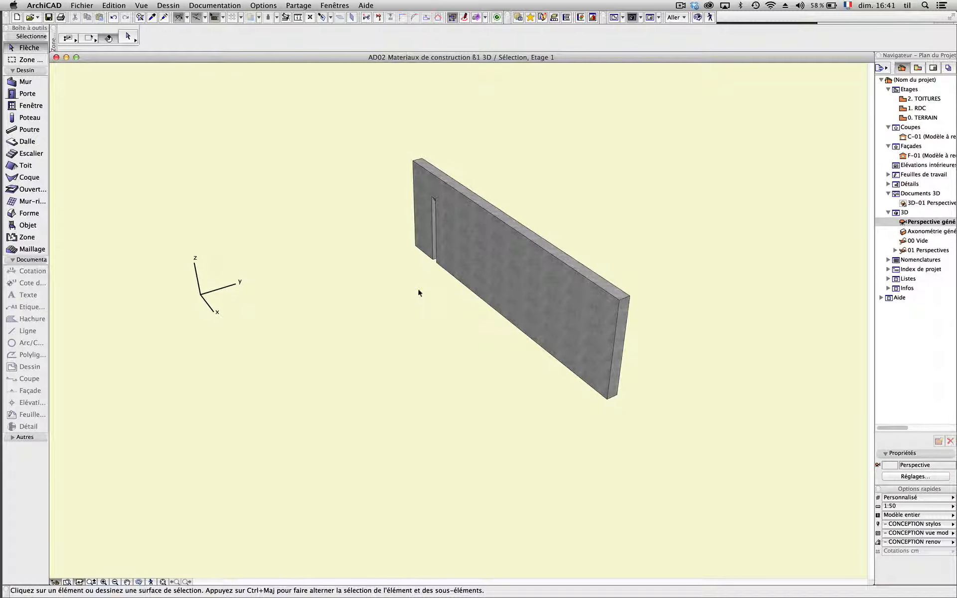
{"action": "key", "text": "F2"}
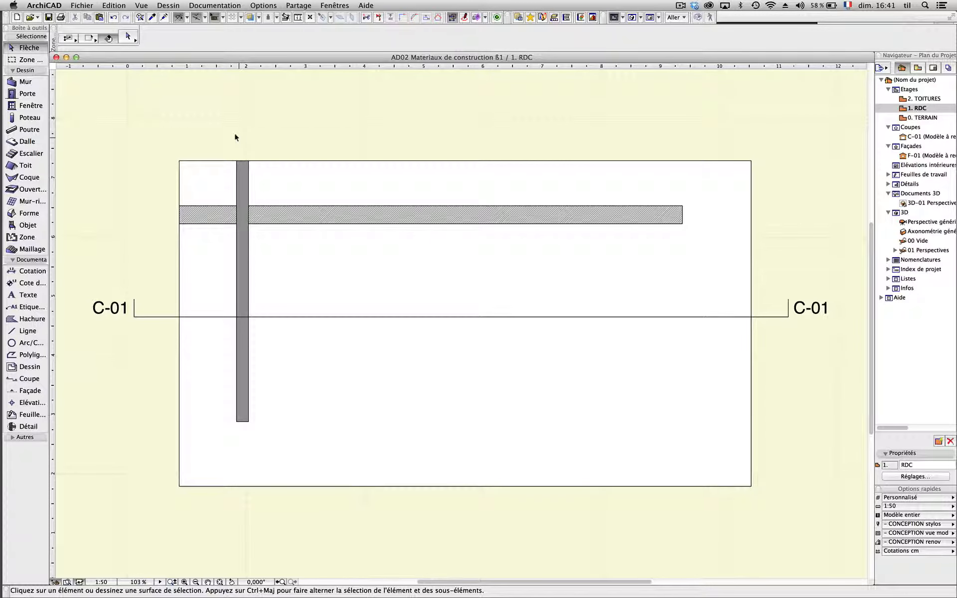
Step: Open section C-01 and set the cut wall's building material to STR Bois
{"action": "double_click", "coordinate": [903, 138]}
{"action": "scroll", "coordinate": [232, 269], "scroll_direction": "down", "scroll_amount": 5}
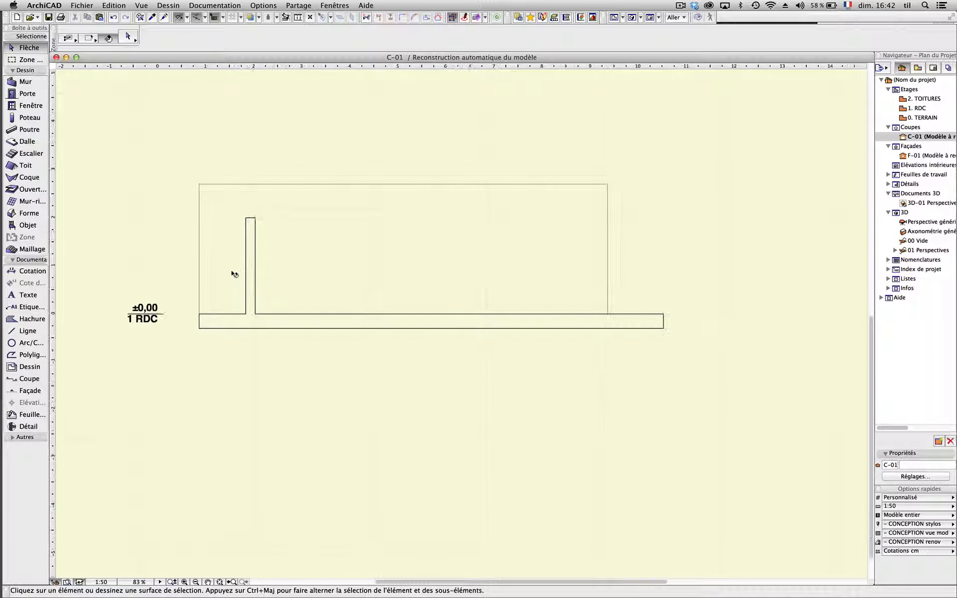
{"action": "left_click", "coordinate": [247, 264]}
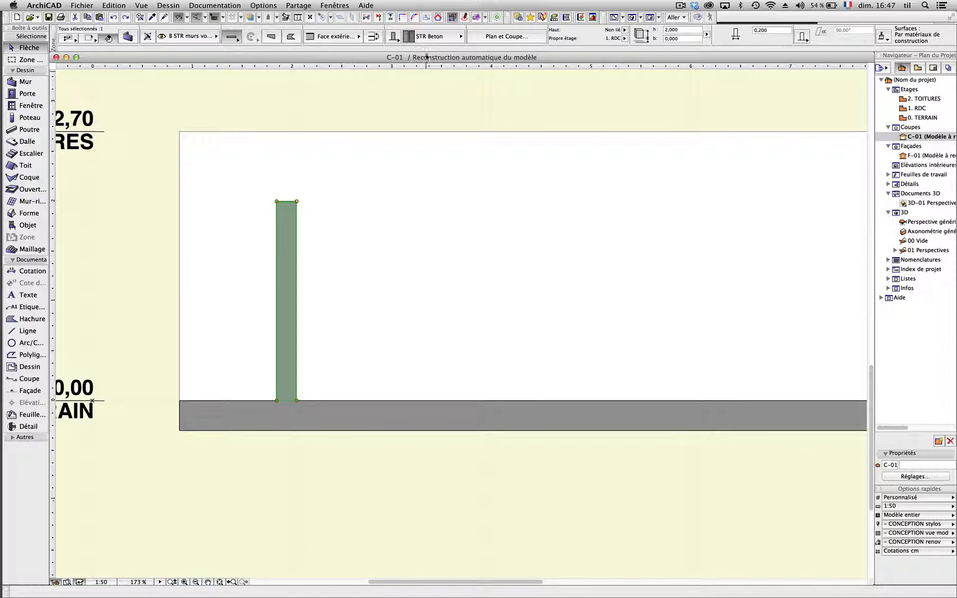
{"action": "left_click", "coordinate": [421, 38]}
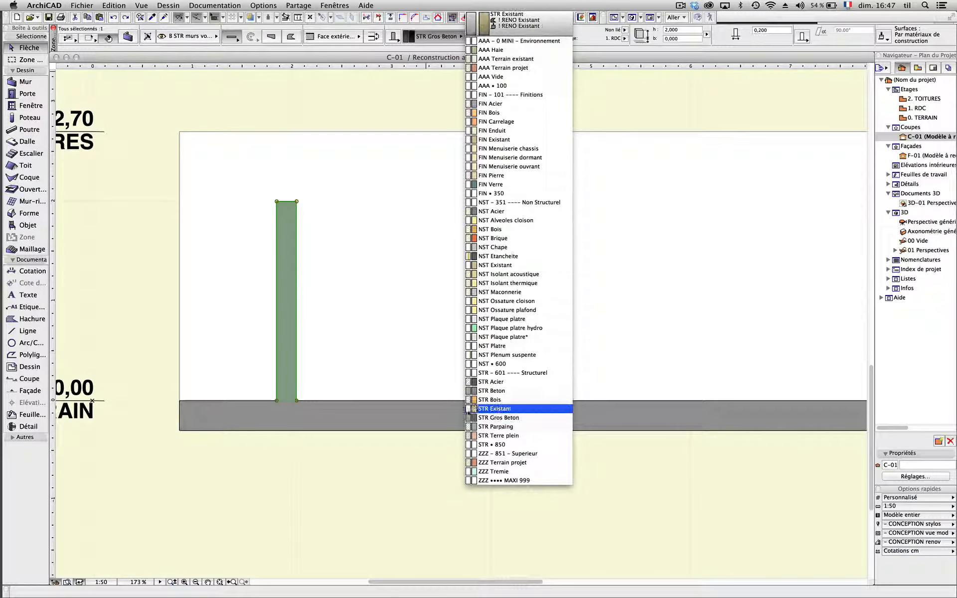
{"action": "left_click", "coordinate": [484, 400]}
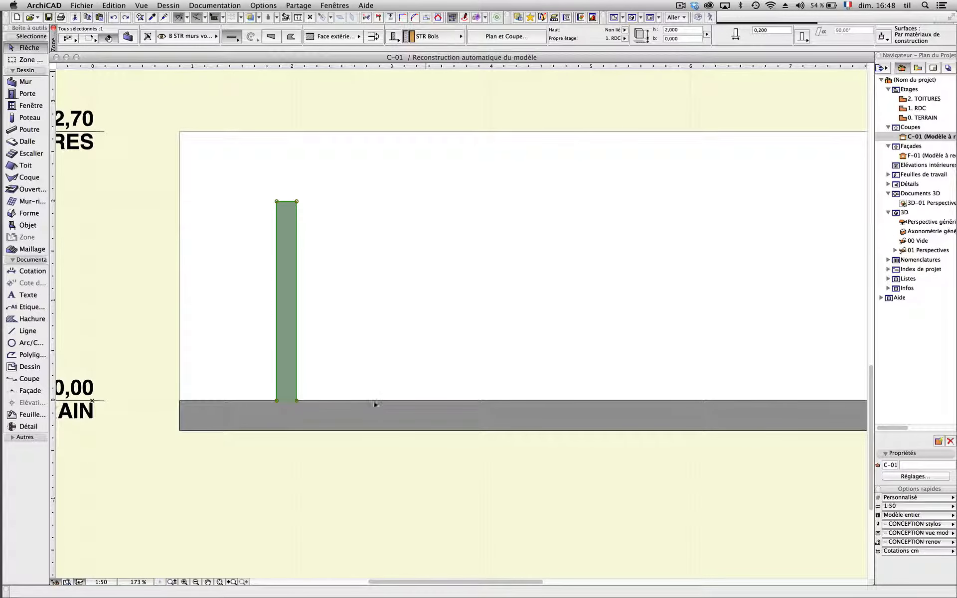
{"action": "left_click", "coordinate": [353, 474]}
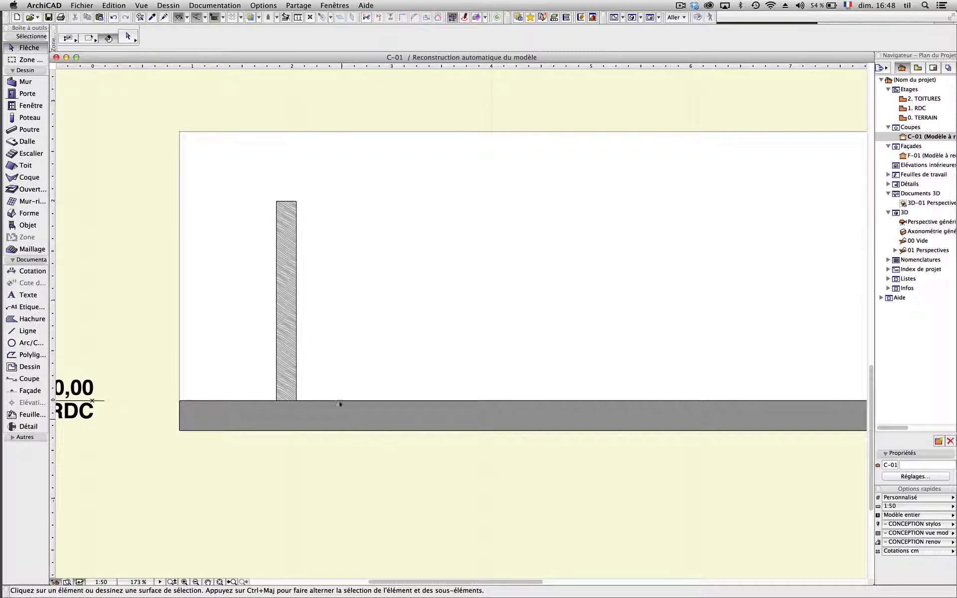
Step: Move the concrete slab up about 0.64 m in the section so that it crosses the wood wall
{"action": "left_click_drag", "start_coordinate": [340, 403], "coordinate": [333, 354]}
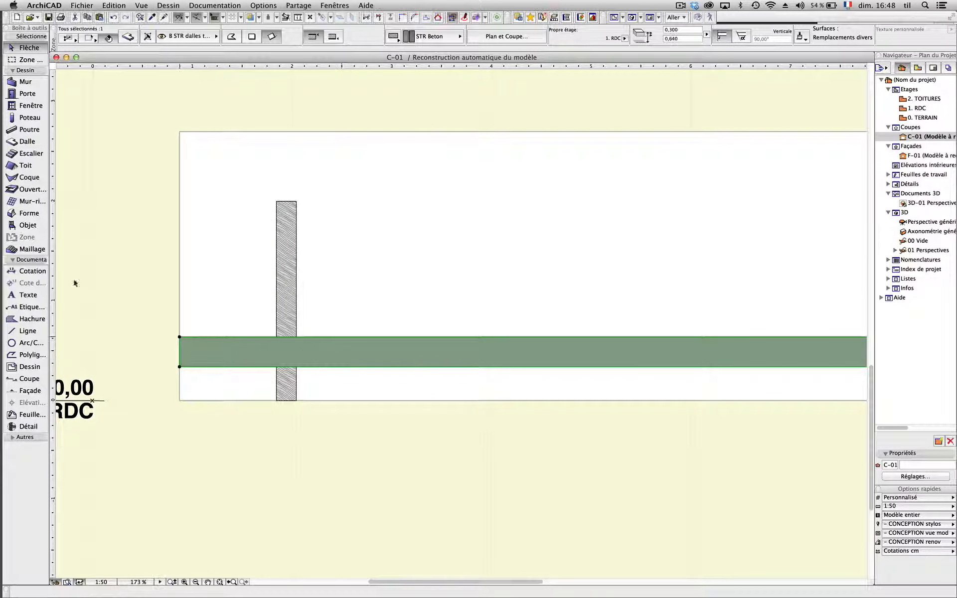
{"action": "left_click", "coordinate": [107, 265]}
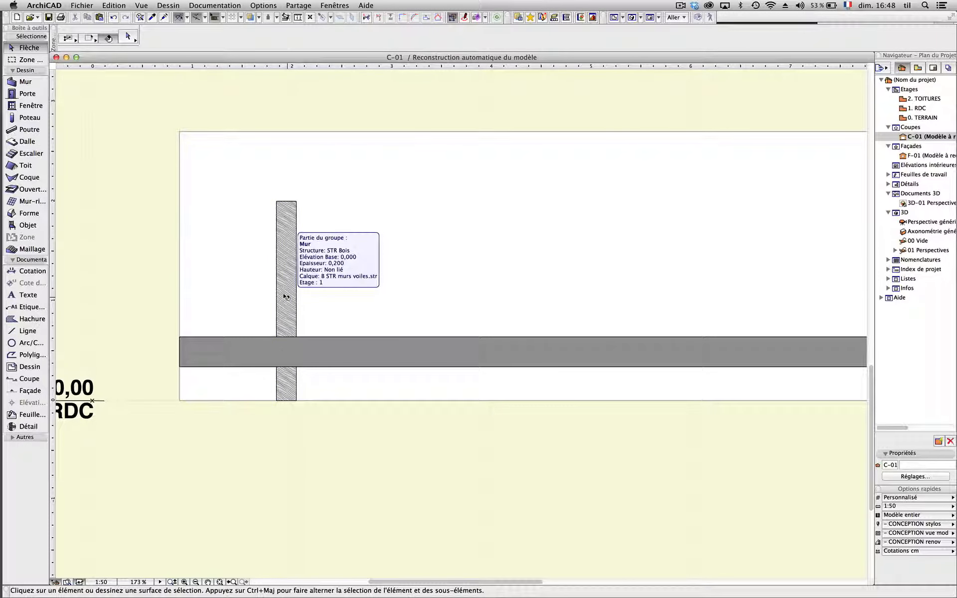
Step: Examine the wood wall alone in 3D where the slab and the horizontal wall cut through it
{"action": "left_click", "coordinate": [283, 320]}
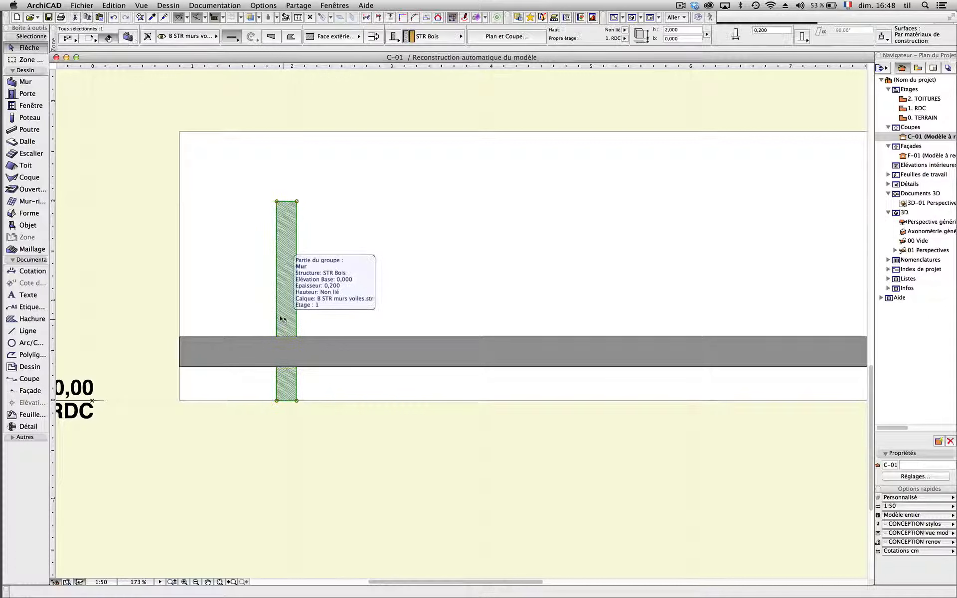
{"action": "key", "text": "F5"}
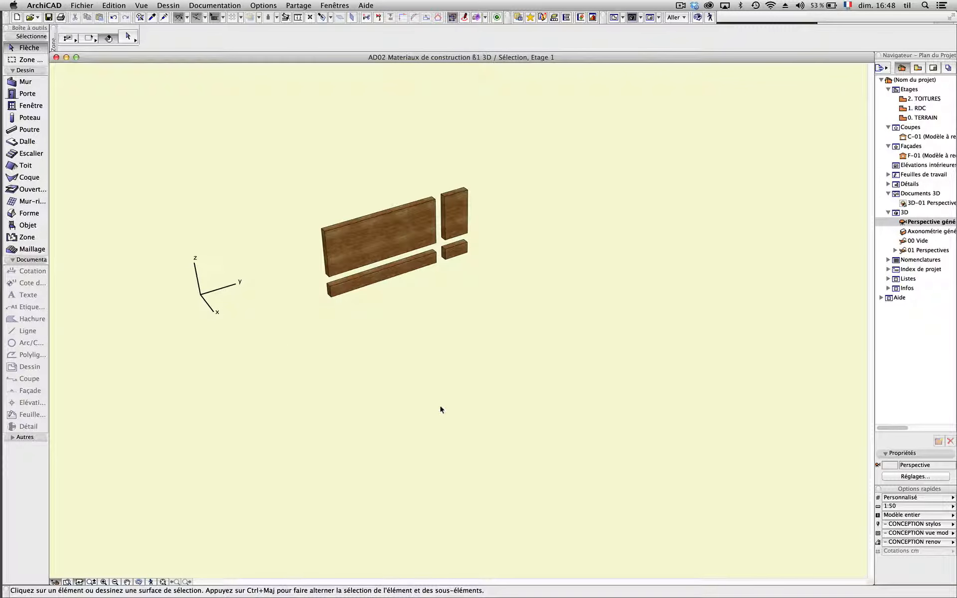
{"action": "scroll", "coordinate": [395, 182], "scroll_direction": "up", "scroll_amount": 5}
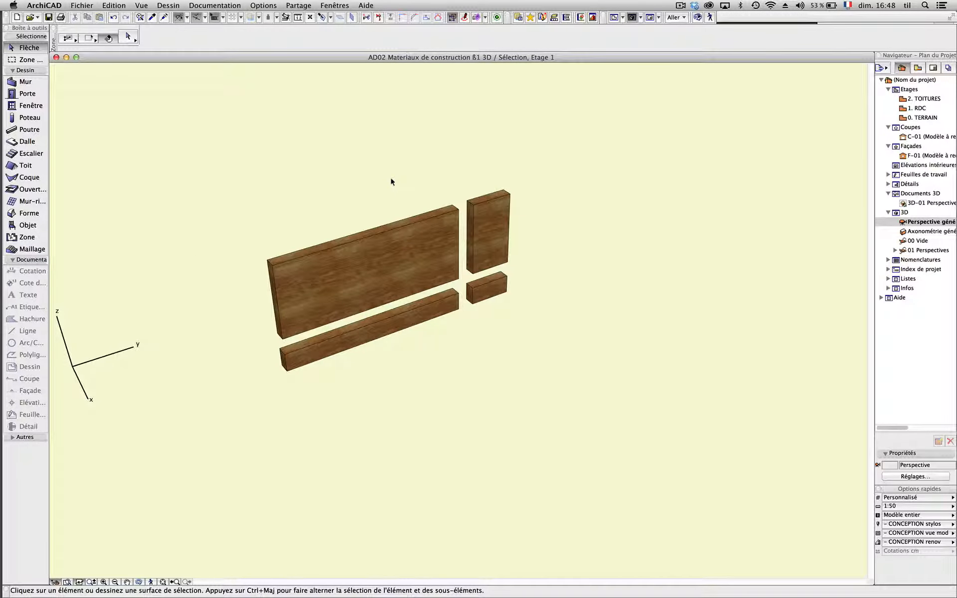
{"action": "left_click", "coordinate": [410, 235]}
{"action": "left_click", "coordinate": [377, 201]}
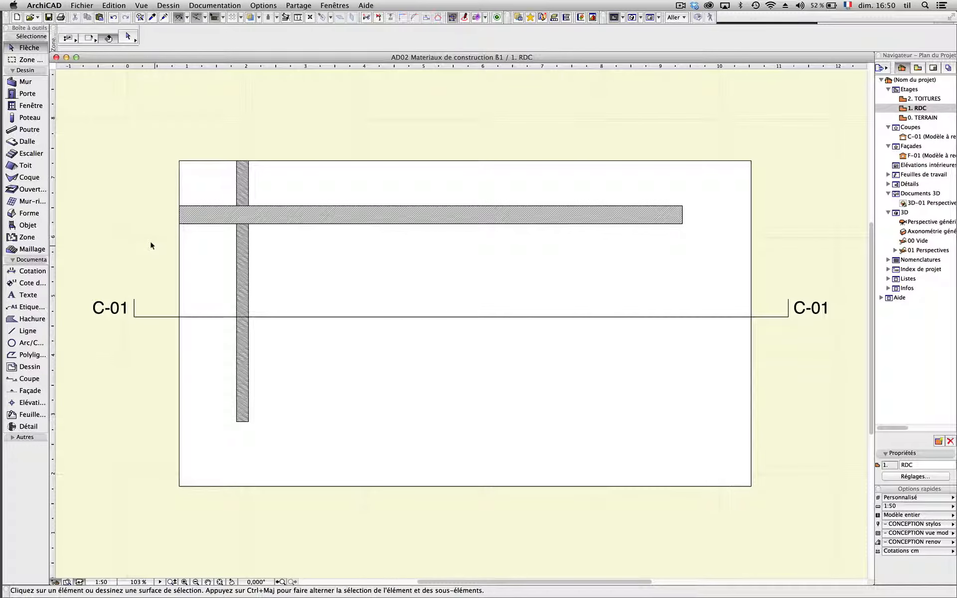
Step: Switch the horizontal wall in the RDC plan to a composite structure and assign STR AG20 IS thermique
{"action": "left_click", "coordinate": [342, 216]}
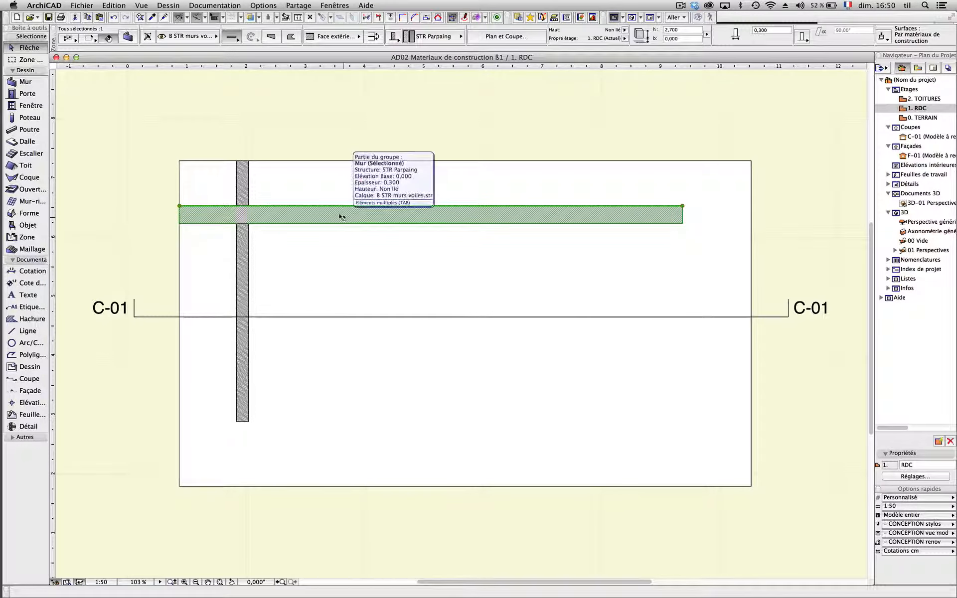
{"action": "left_click", "coordinate": [394, 37]}
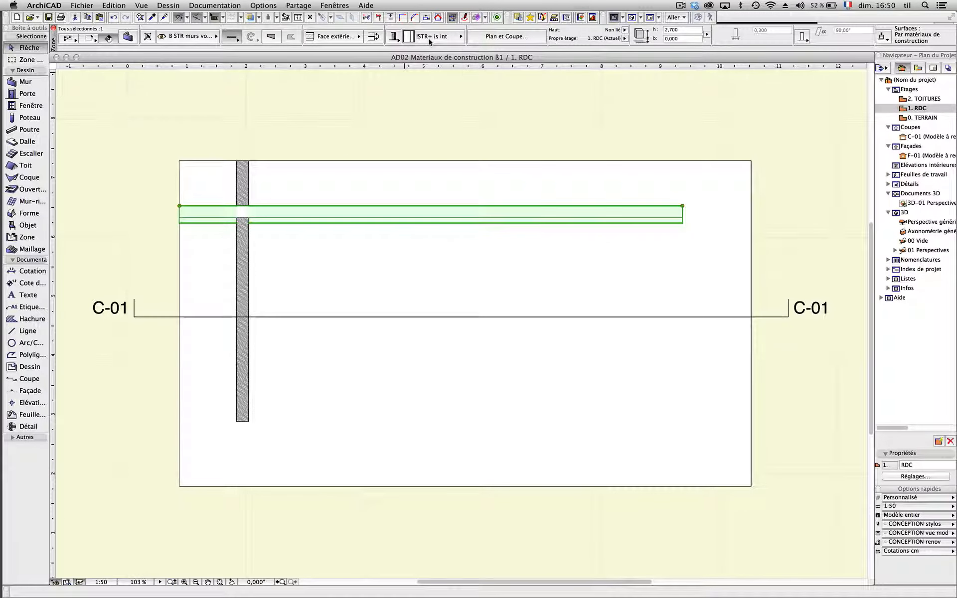
{"action": "left_click", "coordinate": [428, 39]}
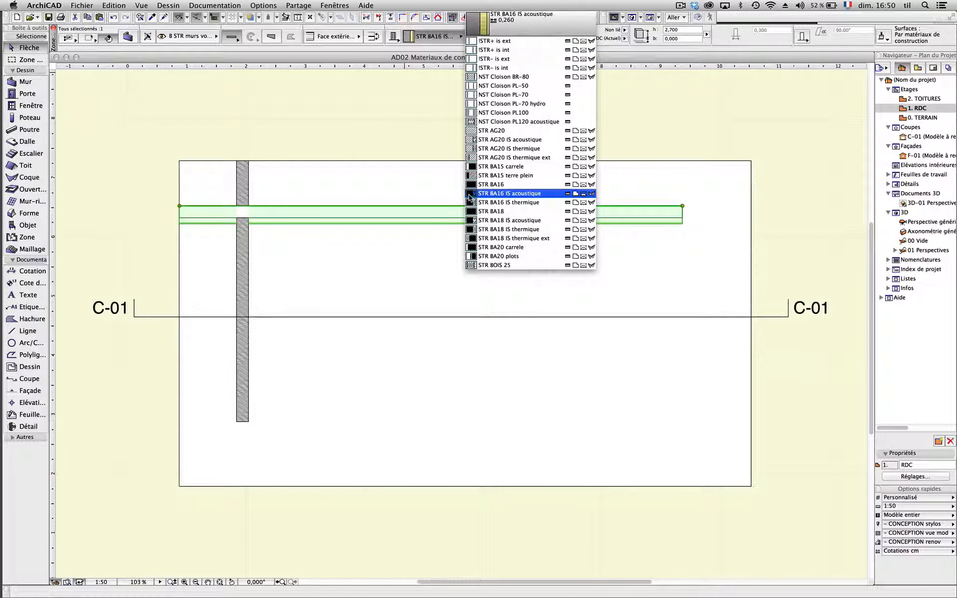
{"action": "left_click", "coordinate": [497, 149]}
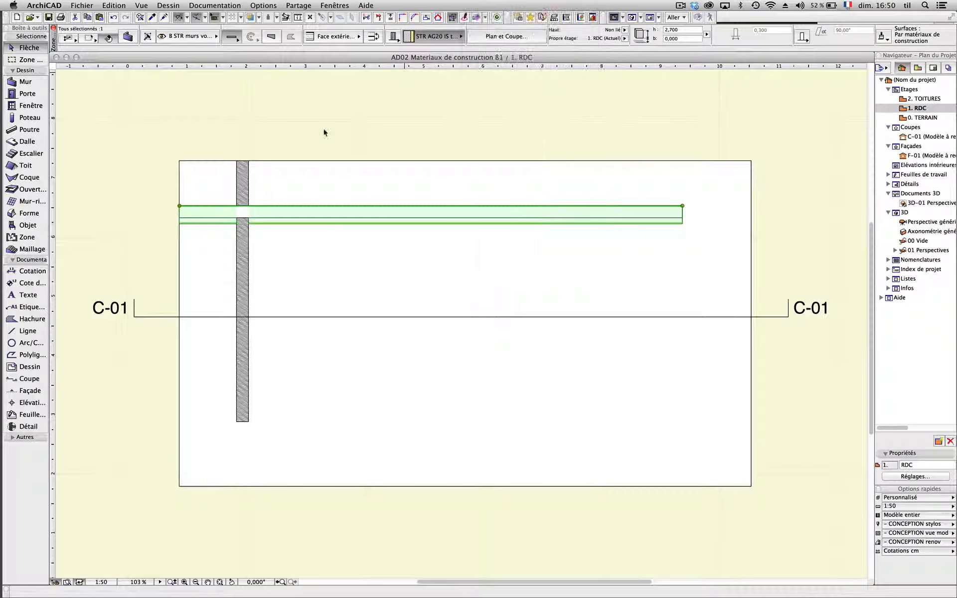
{"action": "left_click", "coordinate": [278, 147]}
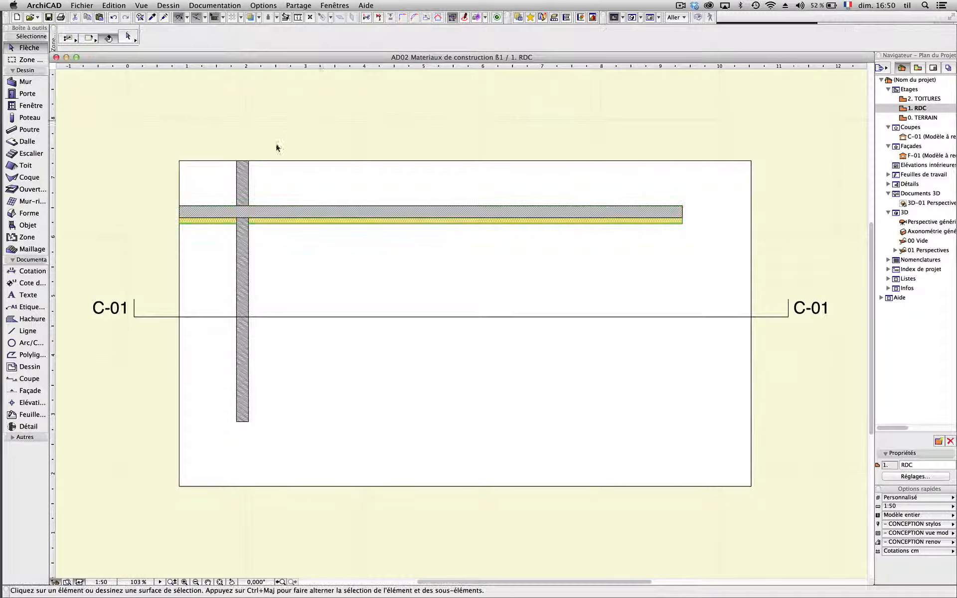
Step: Switch the vertical wall to a composite structure and assign an insulated STR BA18 IS composite
{"action": "left_click", "coordinate": [242, 166]}
{"action": "left_click", "coordinate": [439, 39]}
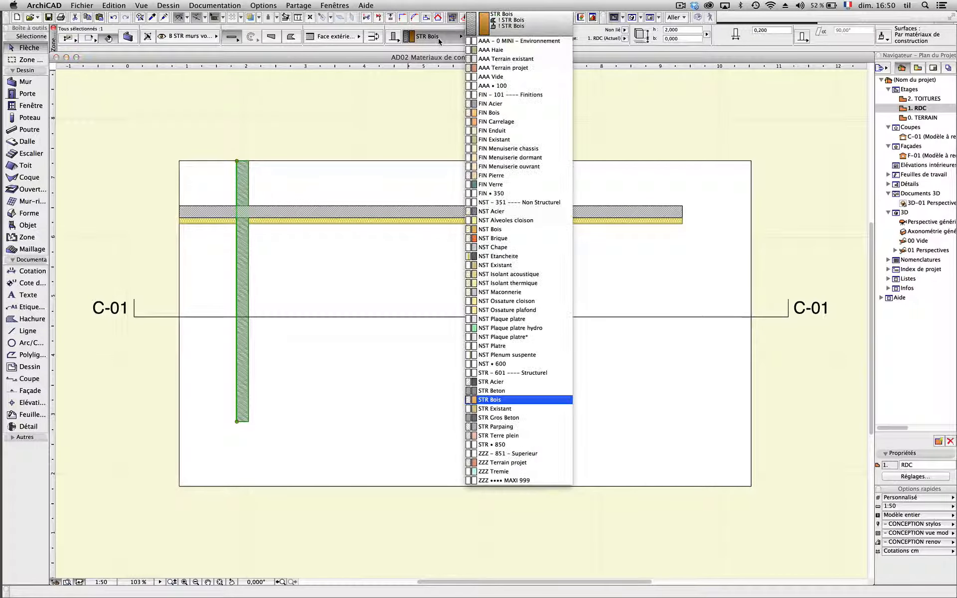
{"action": "left_click", "coordinate": [400, 98]}
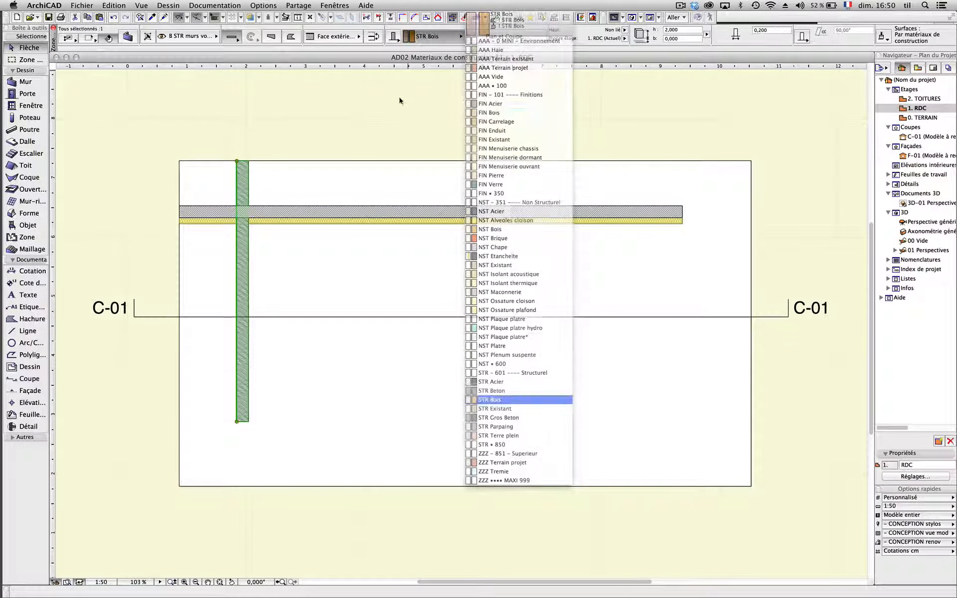
{"action": "left_click", "coordinate": [395, 37]}
{"action": "left_click", "coordinate": [421, 35]}
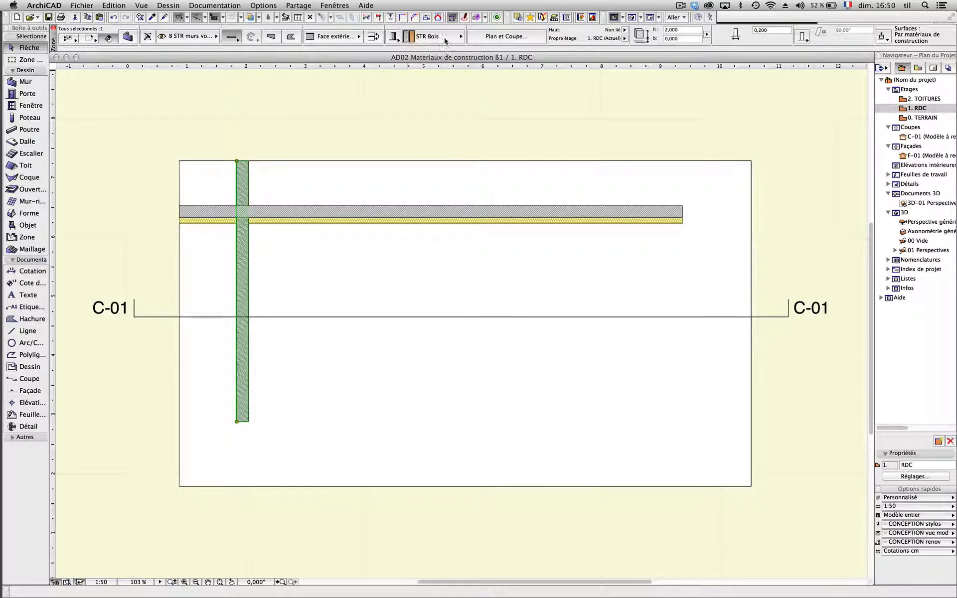
{"action": "left_click", "coordinate": [434, 36]}
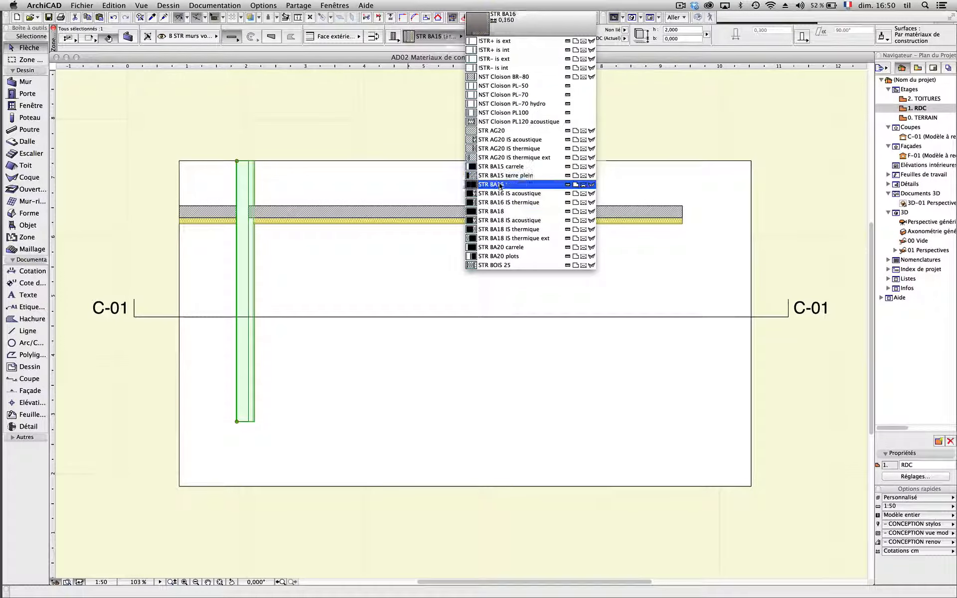
{"action": "left_click", "coordinate": [493, 224]}
{"action": "left_click", "coordinate": [284, 117]}
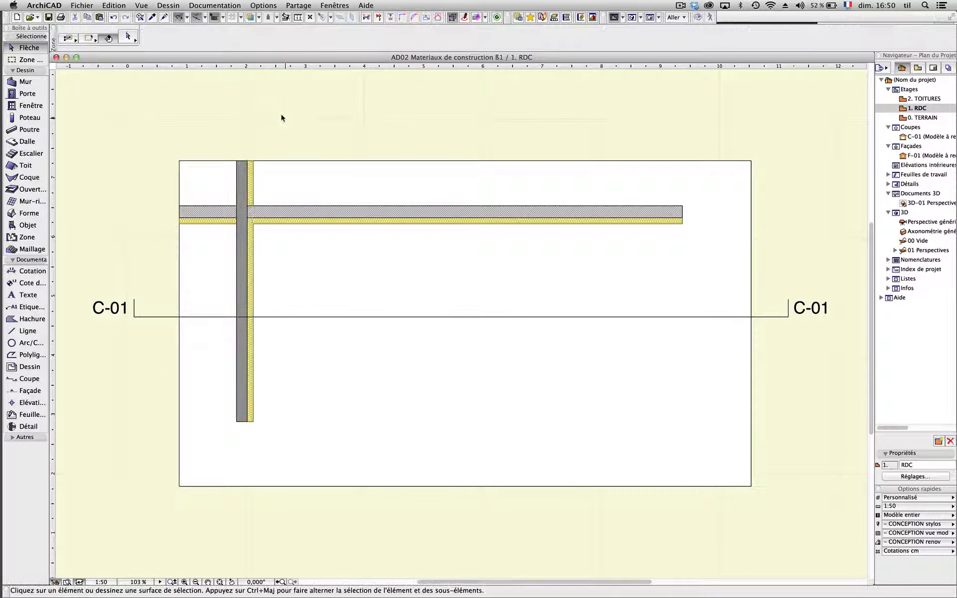
Step: Examine in the RDC plan how the layers of the two composite walls join where they cross
{"action": "left_click", "coordinate": [244, 182]}
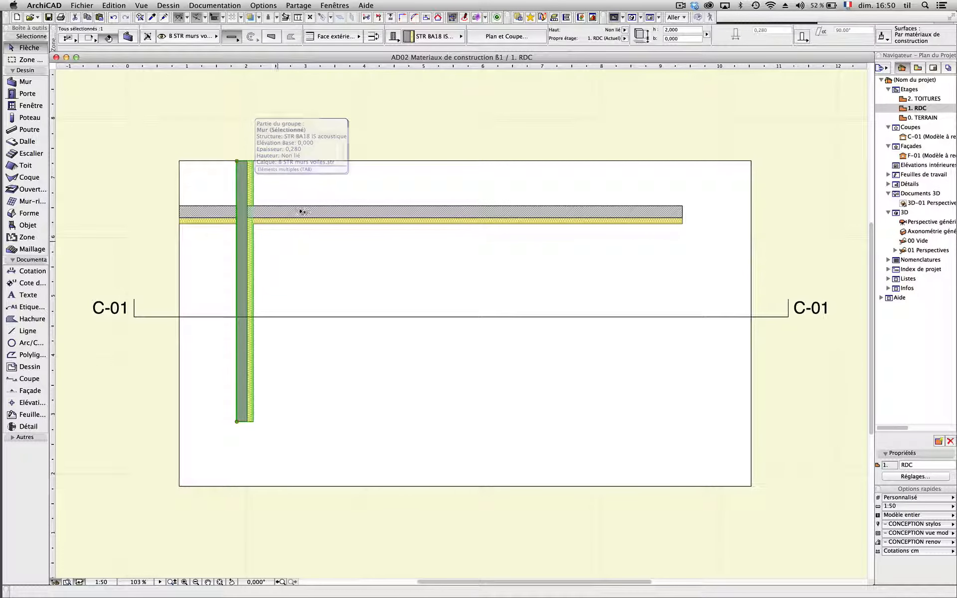
{"action": "left_click", "coordinate": [296, 213], "text": "shift"}
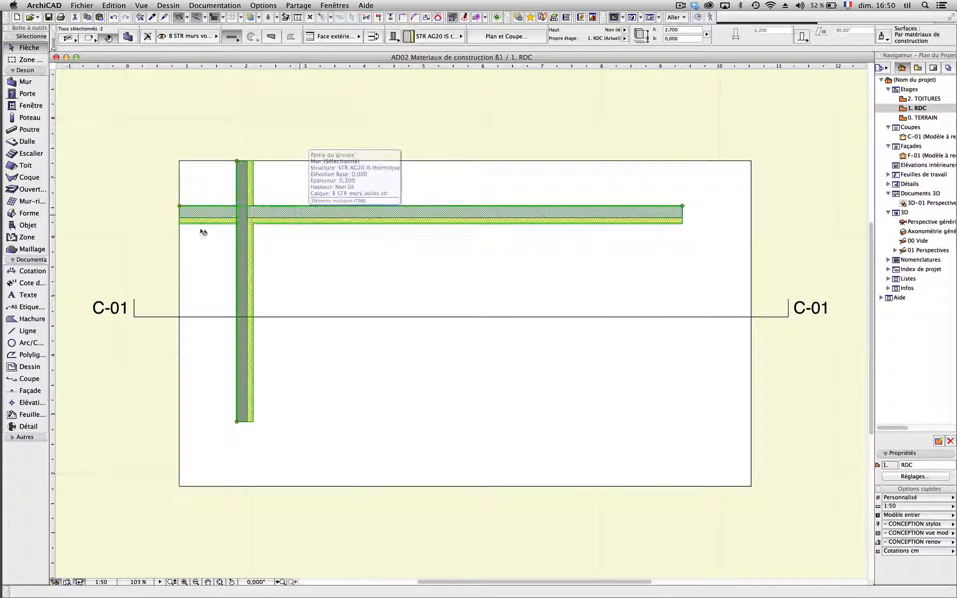
{"action": "left_click", "coordinate": [144, 203]}
{"action": "scroll", "coordinate": [229, 208], "scroll_direction": "up", "scroll_amount": 3}
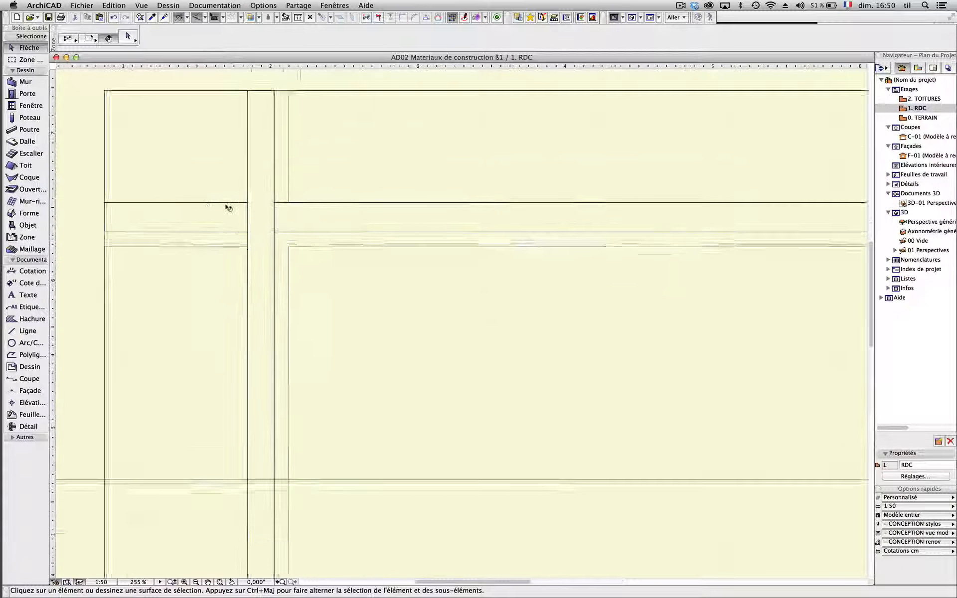
{"action": "scroll", "coordinate": [257, 253], "scroll_direction": "down", "scroll_amount": 3}
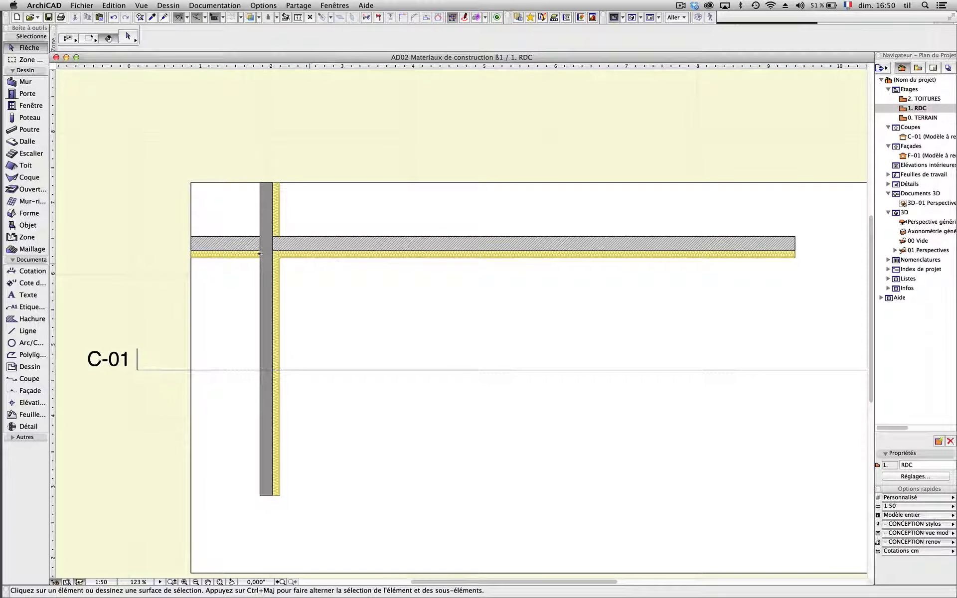
Step: Show only the vertical composite wall in 3D and examine the cuts left by the crossing wall and the slab
{"action": "left_click", "coordinate": [266, 223]}
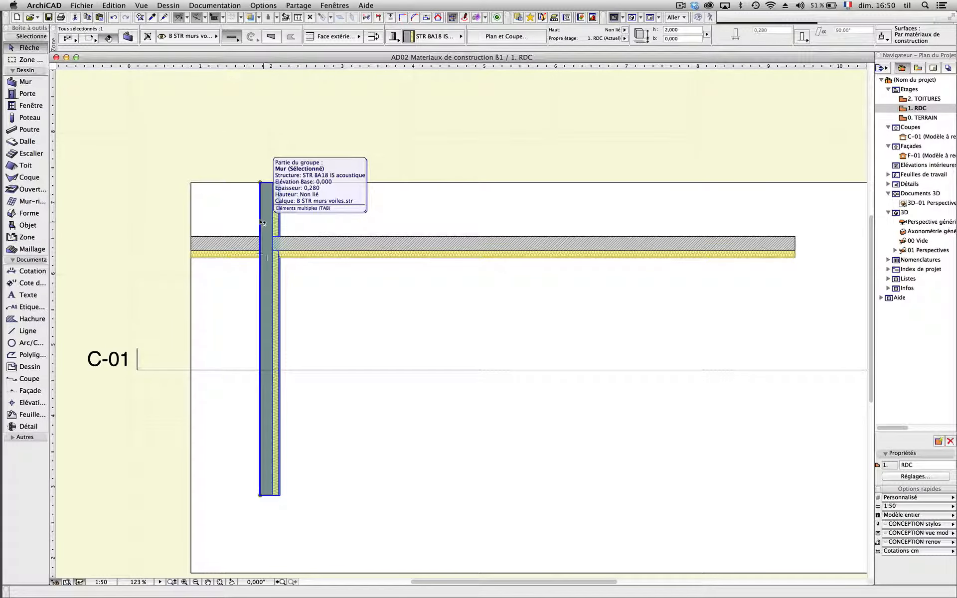
{"action": "key", "text": "F5"}
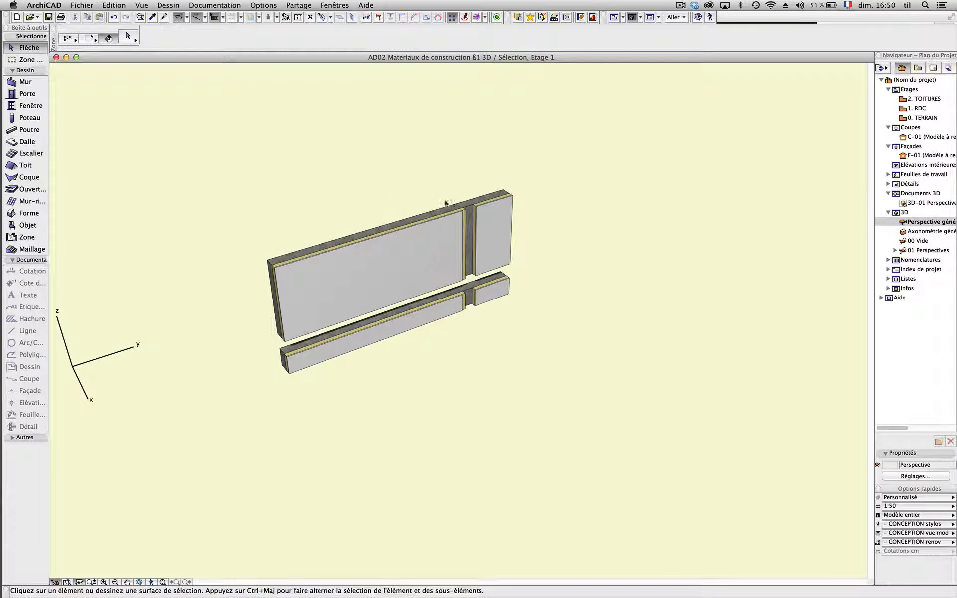
{"action": "scroll", "coordinate": [478, 231], "scroll_direction": "up", "scroll_amount": 5}
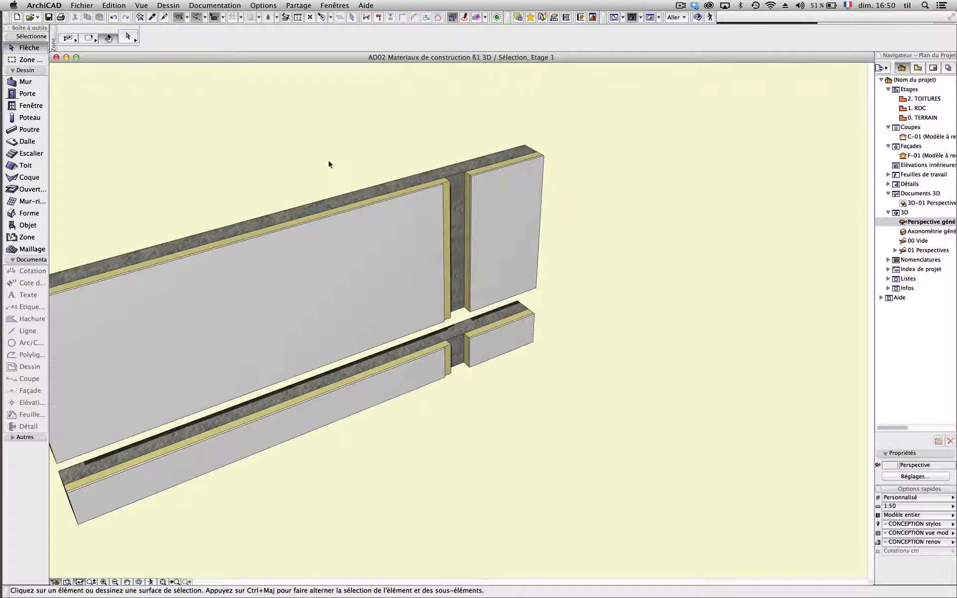
{"action": "scroll", "coordinate": [341, 155], "scroll_direction": "up", "scroll_amount": 2}
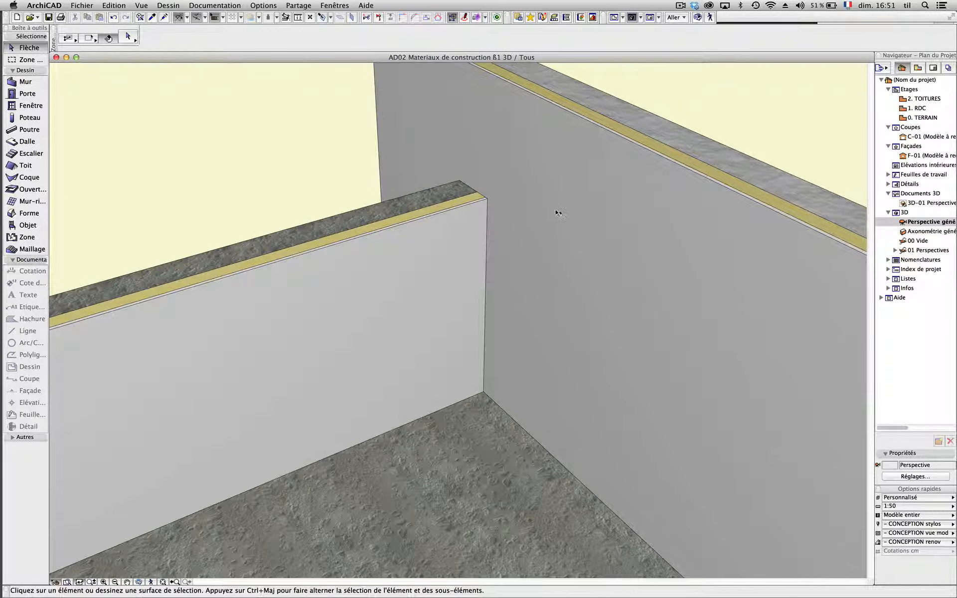
Step: Isolate the long STR AG20 IS thermique wall in 3D to inspect its cuts, and restore the full model
{"action": "left_click", "coordinate": [558, 214]}
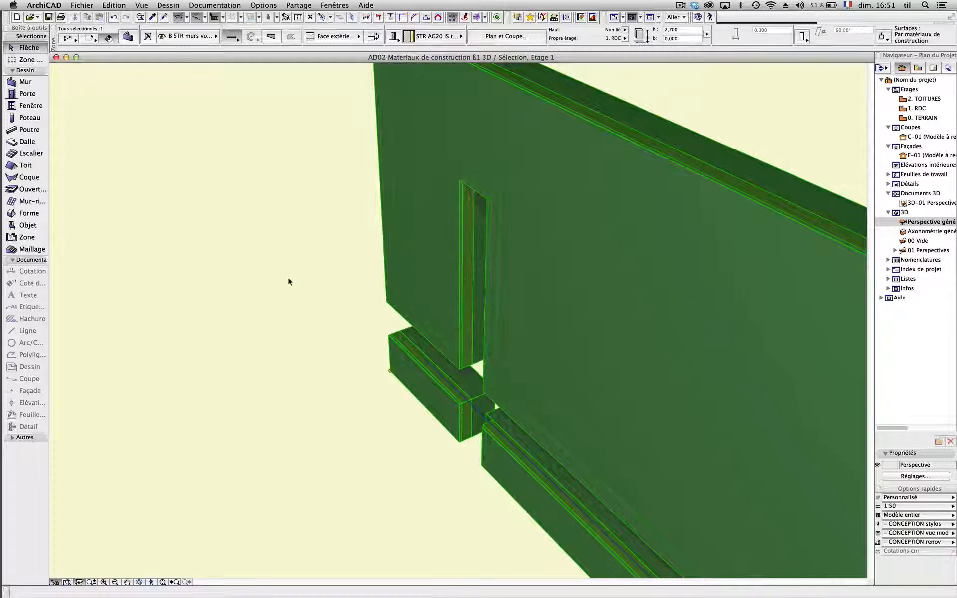
{"action": "left_click", "coordinate": [289, 277]}
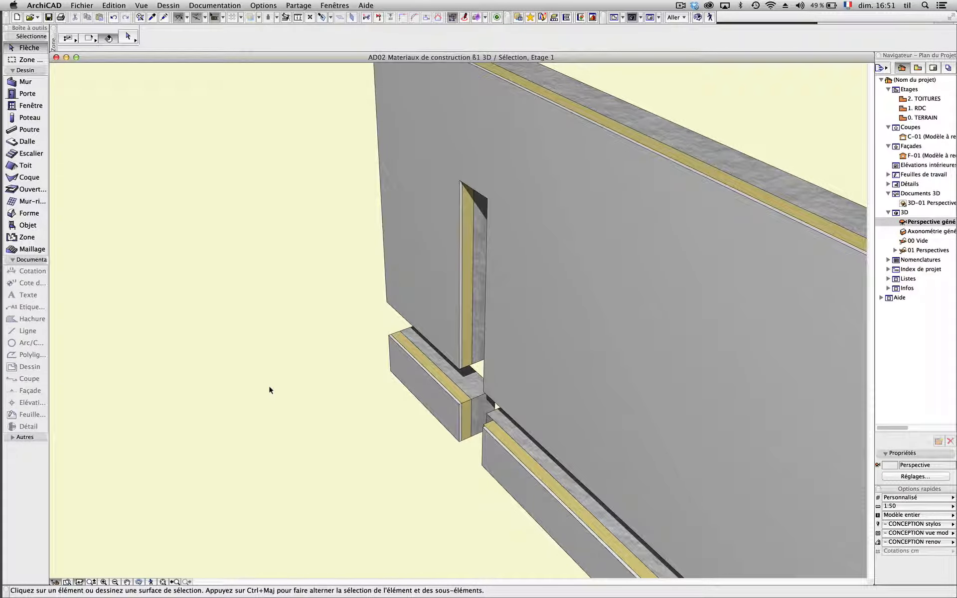
{"action": "key", "text": "super+F5"}
Step: Switch the slab to a composite structure and assign STR BA20 carrele
{"action": "scroll", "coordinate": [327, 438], "scroll_direction": "down", "scroll_amount": 3}
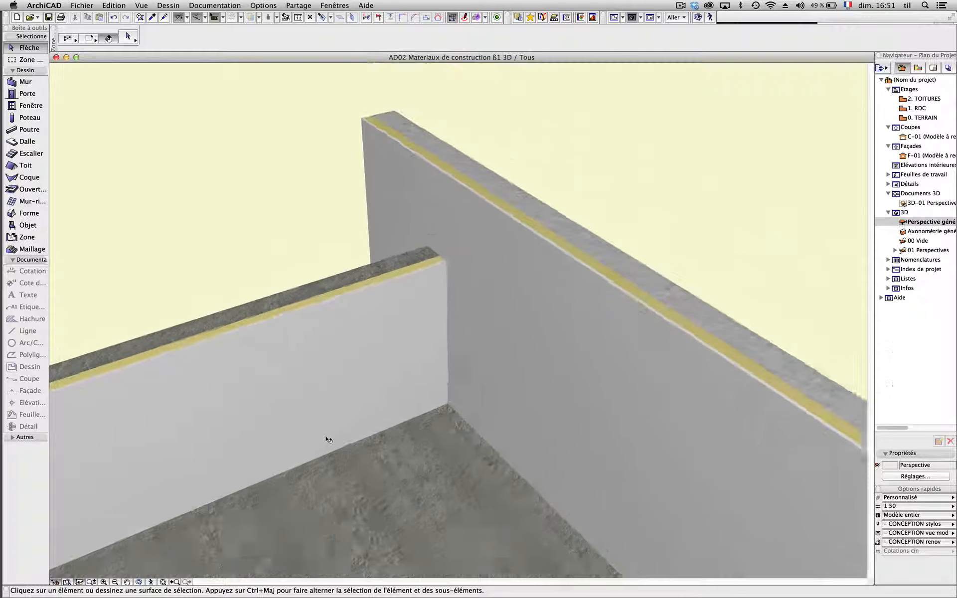
{"action": "scroll", "coordinate": [327, 439], "scroll_direction": "down", "scroll_amount": 5}
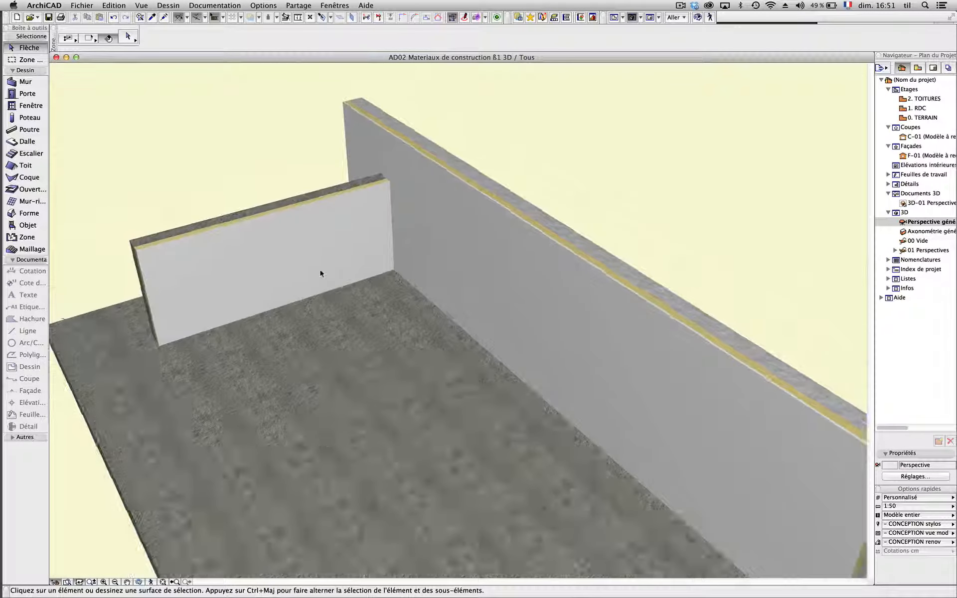
{"action": "left_click", "coordinate": [320, 419]}
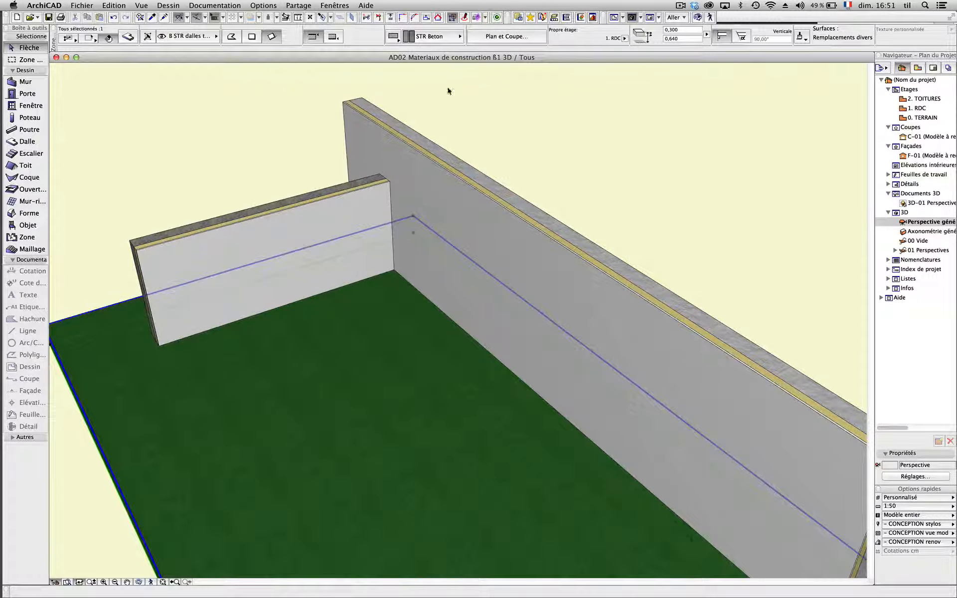
{"action": "left_click", "coordinate": [409, 37]}
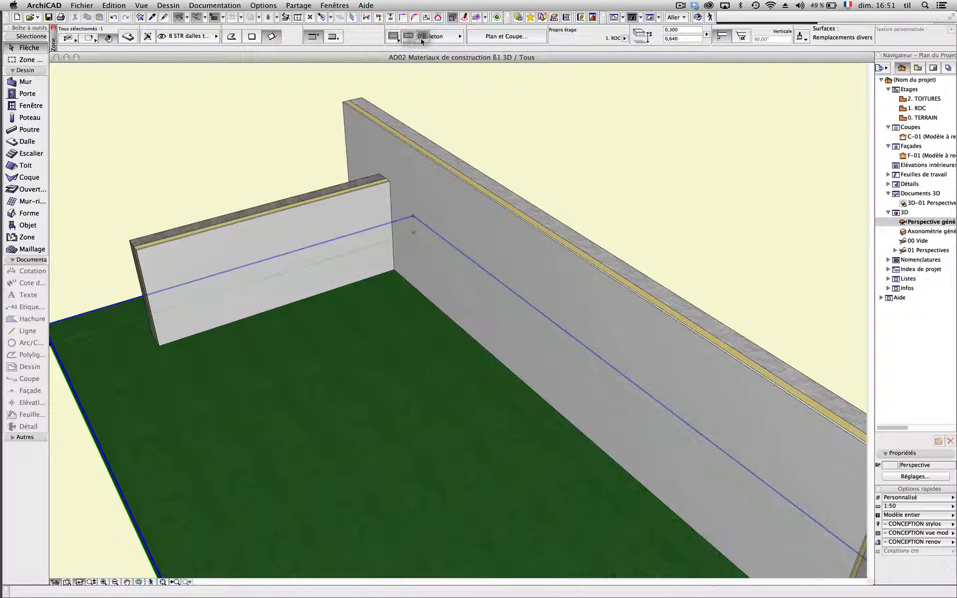
{"action": "left_click", "coordinate": [420, 38]}
{"action": "left_click", "coordinate": [439, 38]}
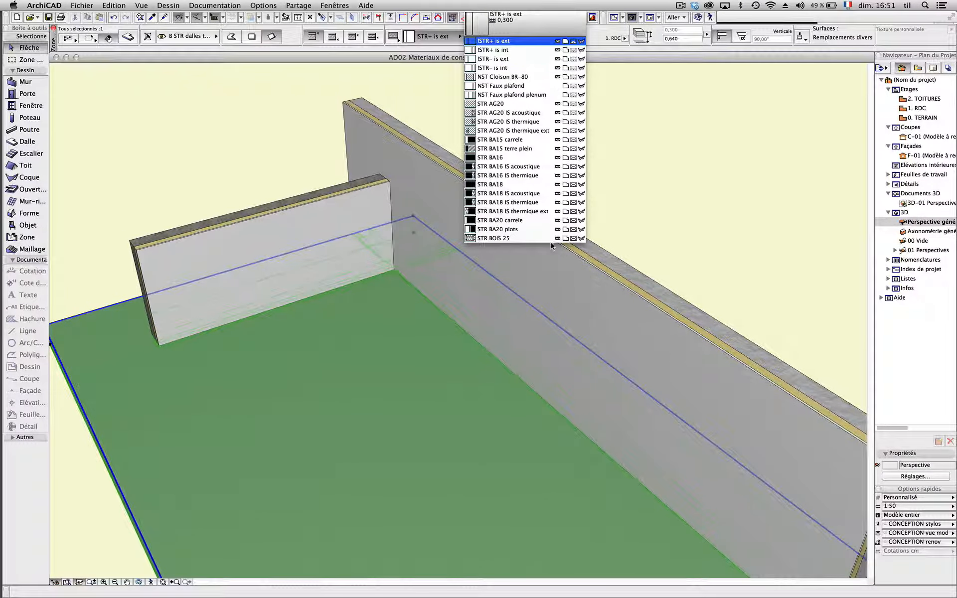
{"action": "left_click", "coordinate": [494, 220]}
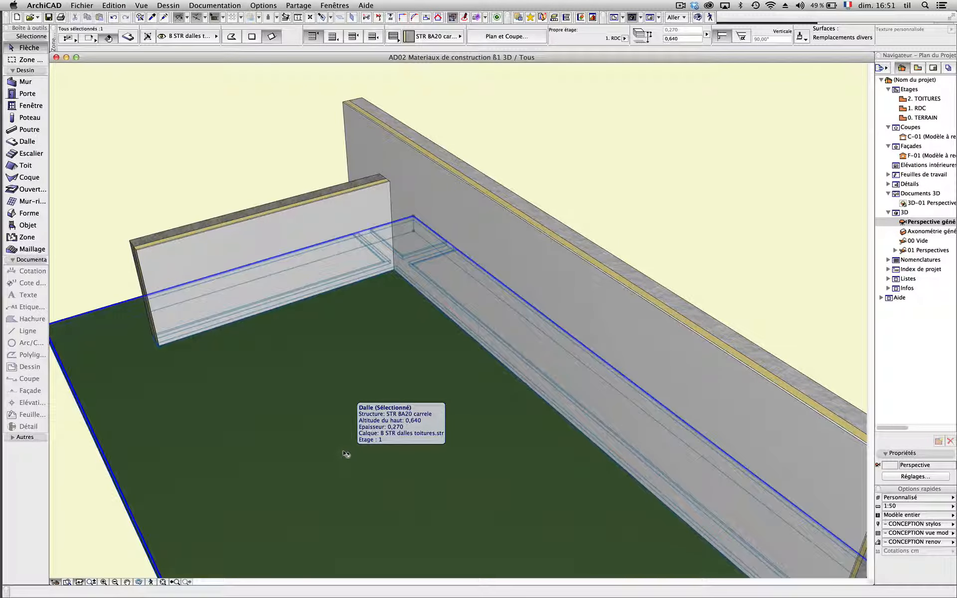
Step: Isolate the composite slab in 3D and examine the grooves cut in its layers where the walls cross
{"action": "key", "text": "F5"}
{"action": "left_click", "coordinate": [232, 192]}
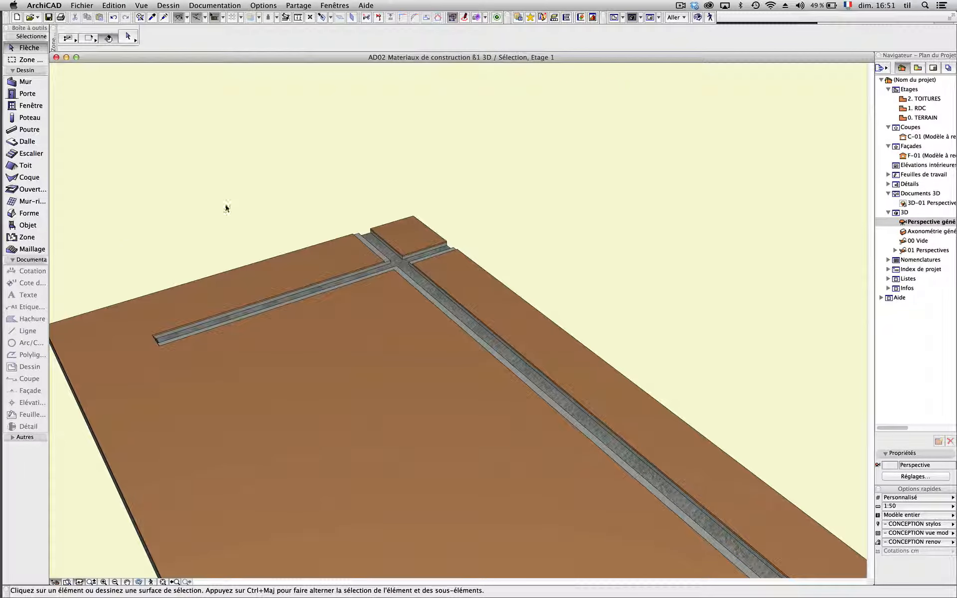
{"action": "left_click", "coordinate": [139, 582]}
{"action": "left_click_drag", "start_coordinate": [565, 237], "coordinate": [643, 277]}
{"action": "scroll", "coordinate": [541, 284], "scroll_direction": "up", "scroll_amount": 3}
{"action": "scroll", "coordinate": [598, 289], "scroll_direction": "up", "scroll_amount": 5}
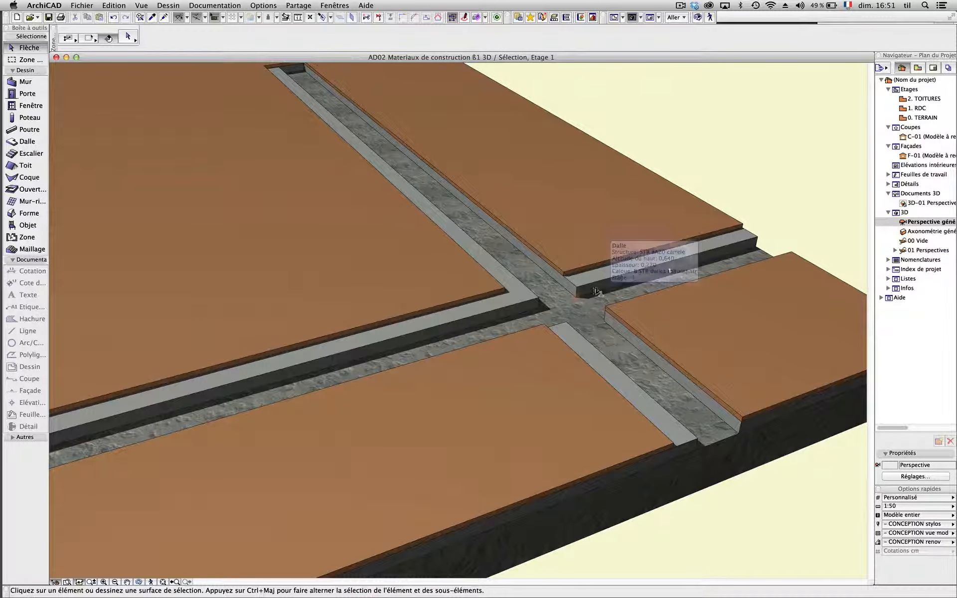
Step: Open section C-01 and examine how the layers of the slab and the composite wall intersect
{"action": "double_click", "coordinate": [905, 138]}
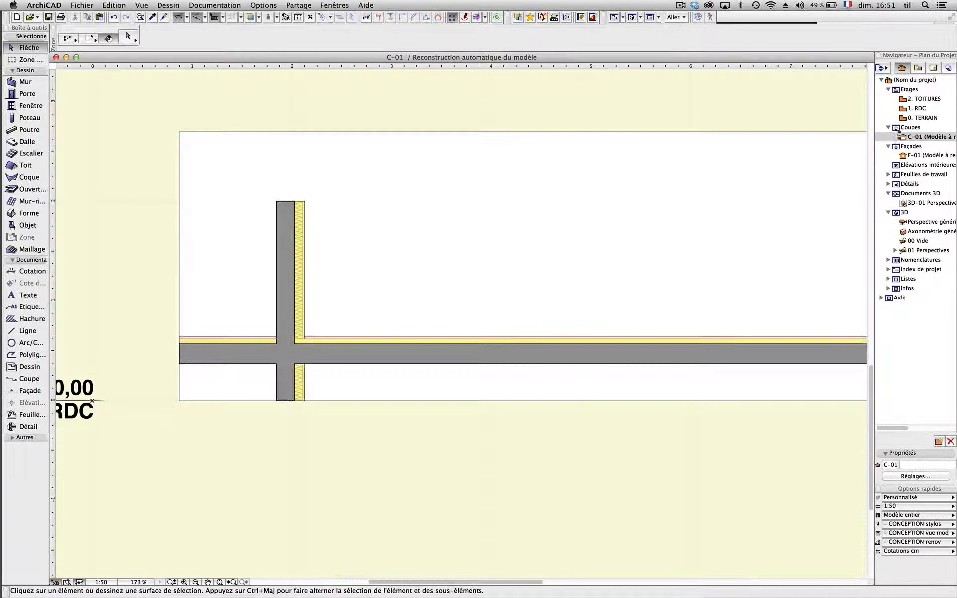
{"action": "scroll", "coordinate": [294, 330], "scroll_direction": "up", "scroll_amount": 3}
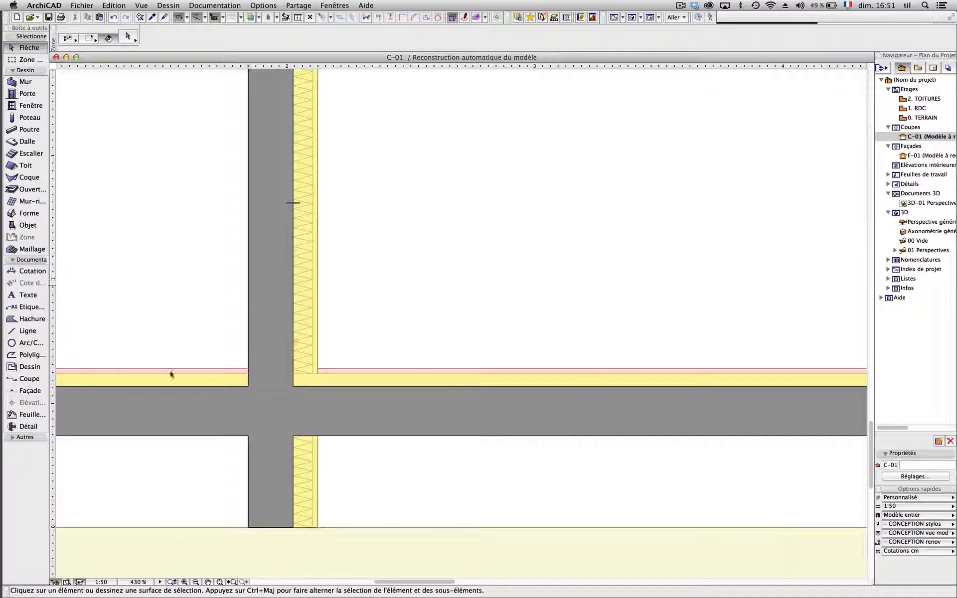
{"action": "scroll", "coordinate": [276, 411], "scroll_direction": "down", "scroll_amount": 2}
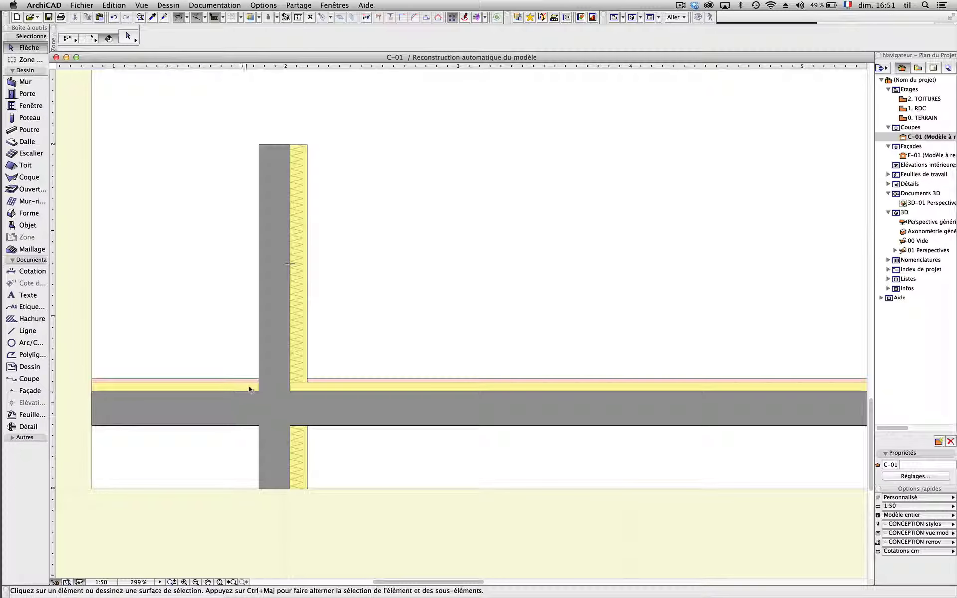
{"action": "left_click", "coordinate": [317, 385]}
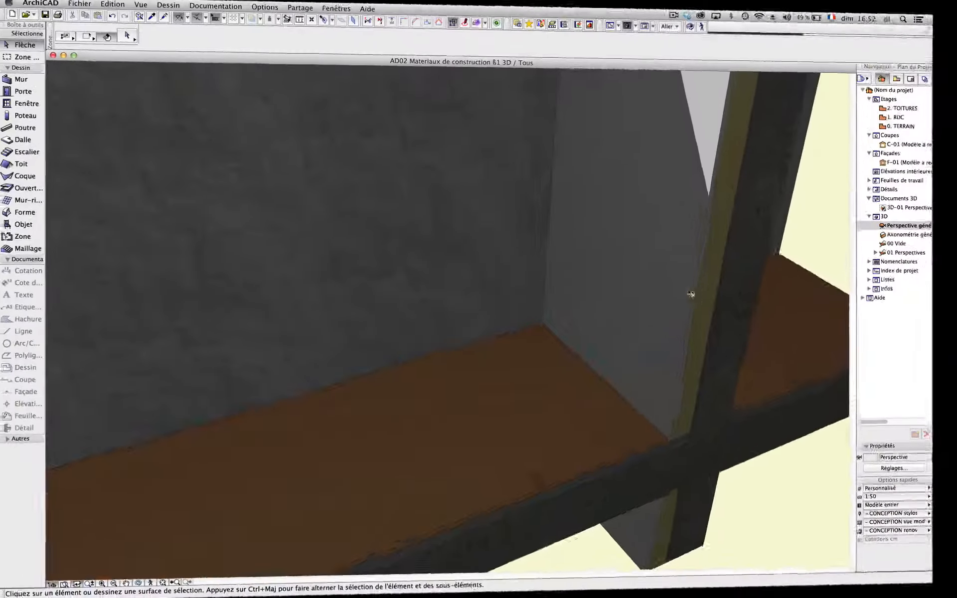
Step: Examine the complete model in 3D, viewed from the insulated side of the long wall and from above
{"action": "scroll", "coordinate": [684, 259], "scroll_direction": "down", "scroll_amount": 8}
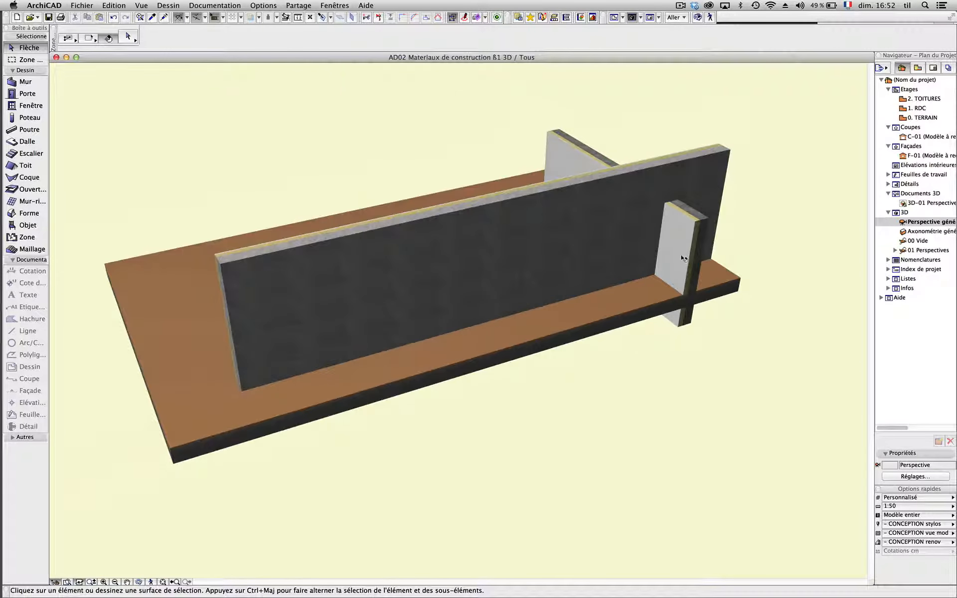
{"action": "left_click", "coordinate": [138, 582]}
{"action": "mouse_move", "coordinate": [106, 391]}
{"action": "left_mouse_down"}
{"action": "mouse_move", "coordinate": [208, 440]}
{"action": "mouse_move", "coordinate": [596, 388]}
{"action": "mouse_move", "coordinate": [656, 398]}
{"action": "mouse_move", "coordinate": [457, 402]}
{"action": "left_mouse_up"}
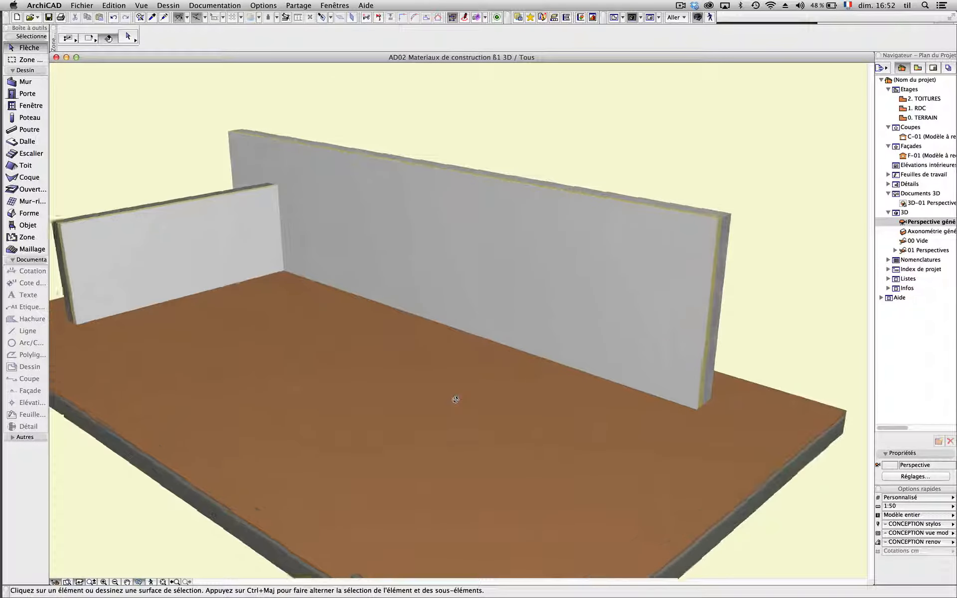
{"action": "scroll", "coordinate": [455, 399], "scroll_direction": "down", "scroll_amount": 5}
{"action": "middle_click_drag", "start_coordinate": [440, 390], "coordinate": [432, 315]}
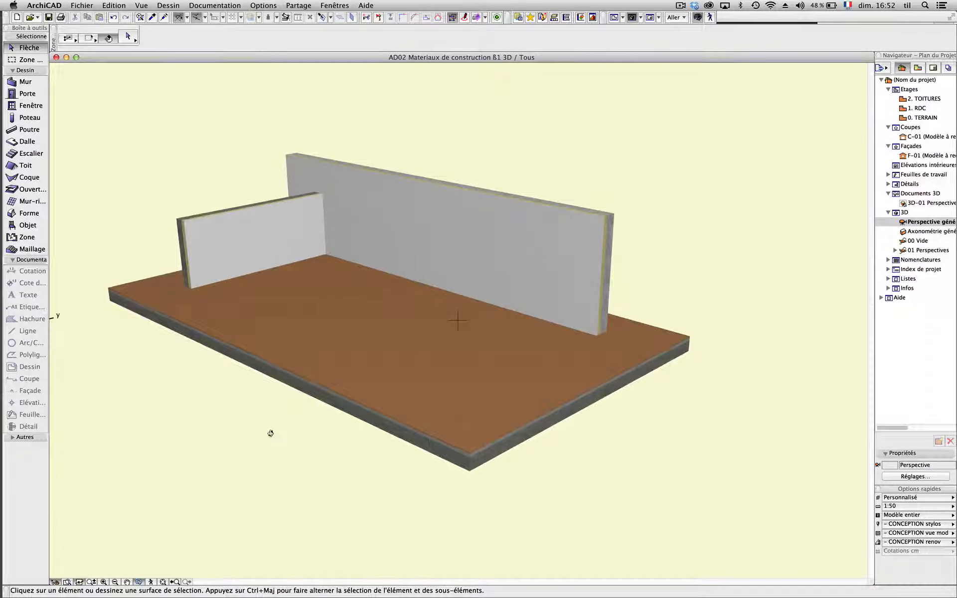
{"action": "left_click_drag", "start_coordinate": [270, 433], "coordinate": [264, 479]}
{"action": "left_click_drag", "start_coordinate": [347, 361], "coordinate": [346, 367]}
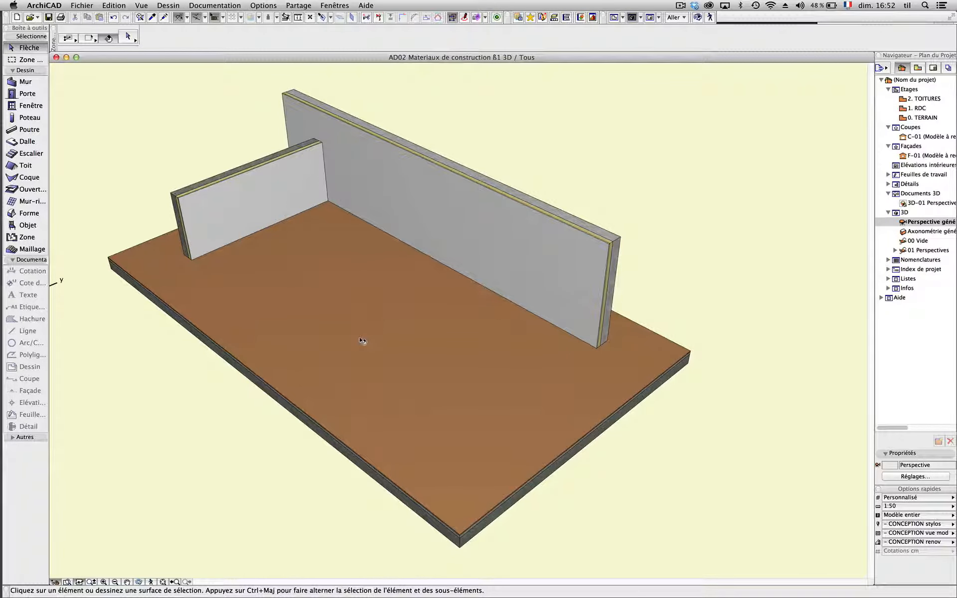
Step: Override the inner face surface of the long wall with ! AD Blanc
{"action": "left_click", "coordinate": [457, 194]}
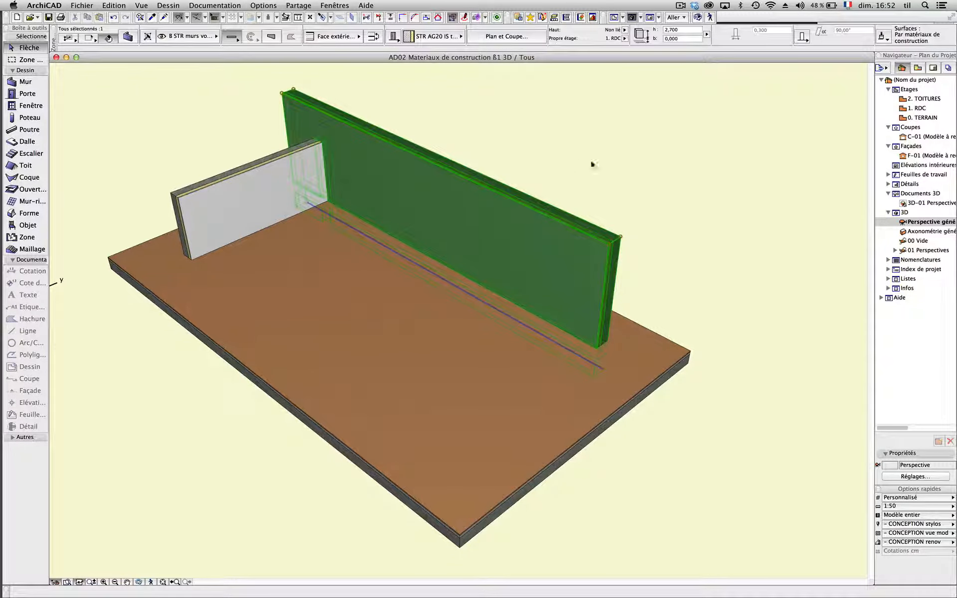
{"action": "left_click", "coordinate": [883, 36]}
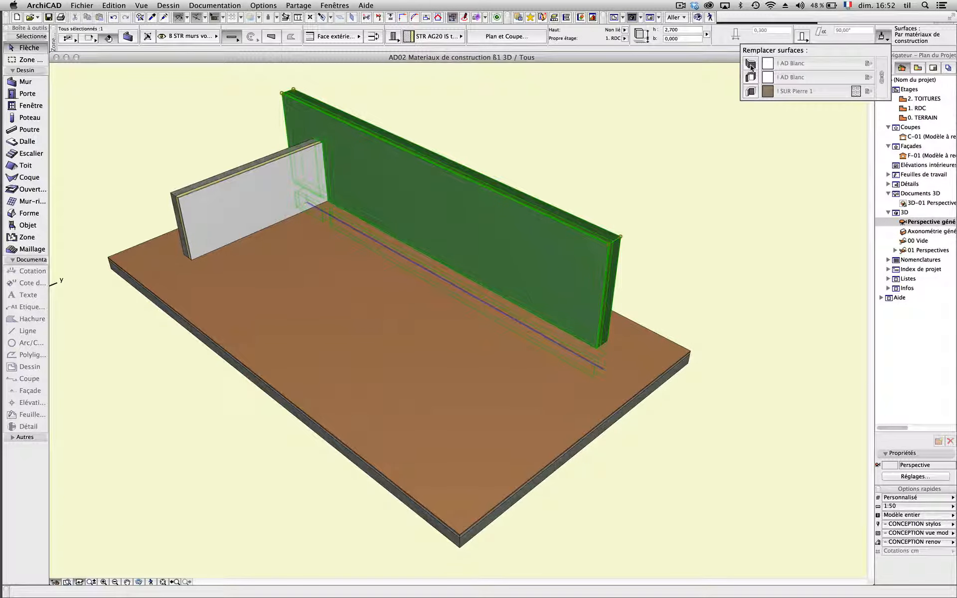
{"action": "left_click", "coordinate": [751, 92]}
{"action": "left_click", "coordinate": [798, 91]}
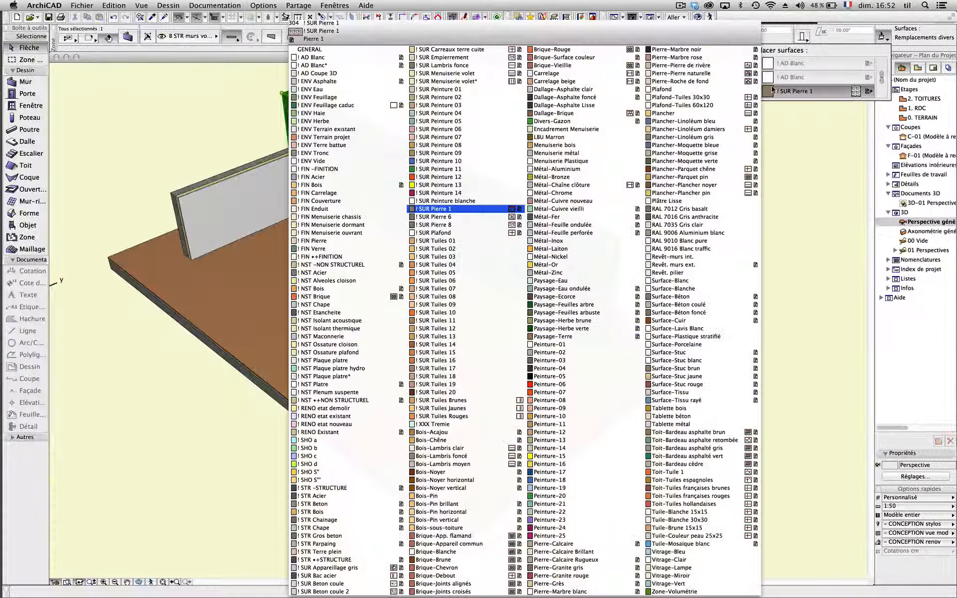
{"action": "left_click", "coordinate": [356, 57]}
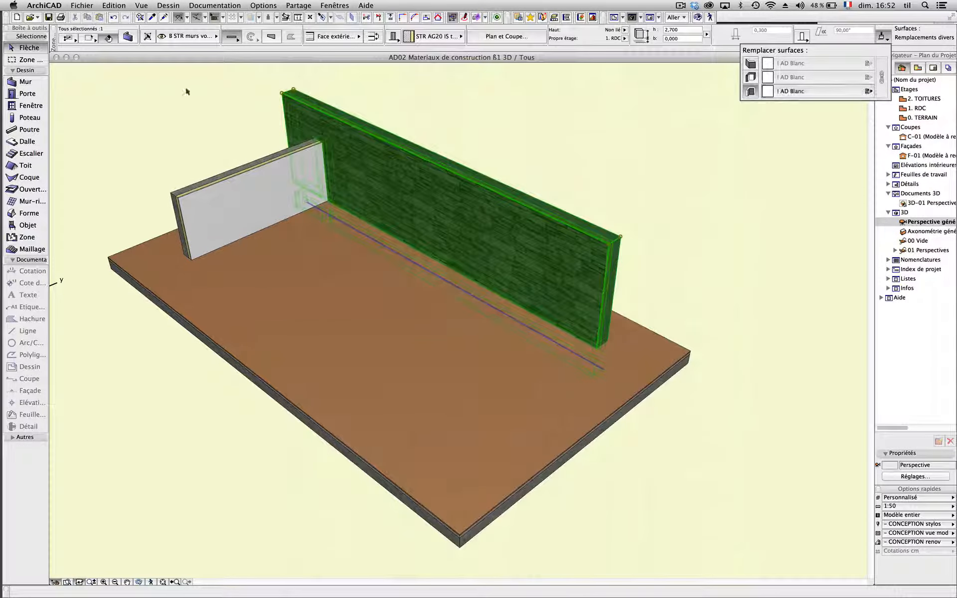
{"action": "left_click", "coordinate": [184, 87]}
{"action": "left_click", "coordinate": [184, 124]}
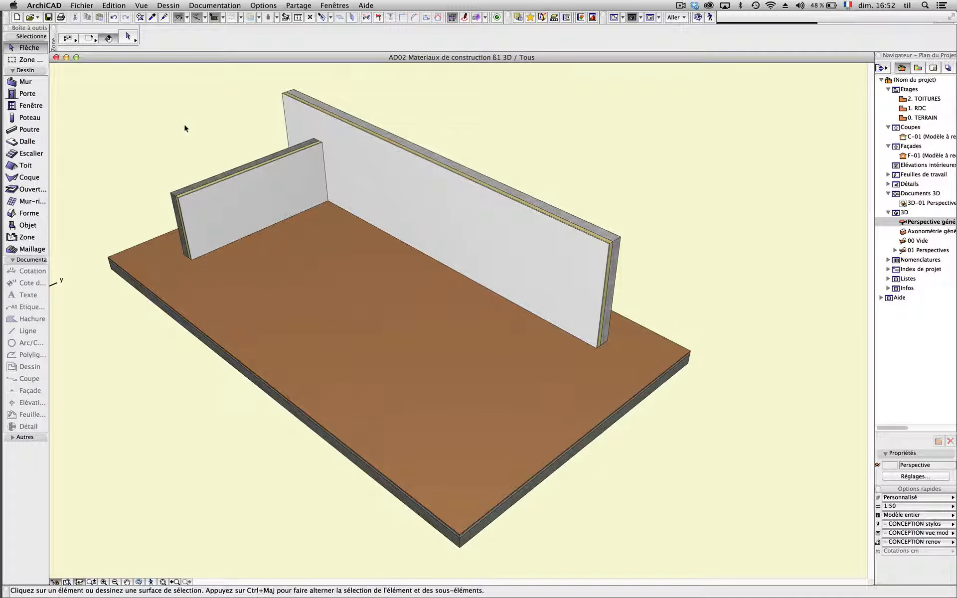
Step: Enable the ! AD Blanc surface override on the long wall's outer face and edges, and disable it on the inner face
{"action": "left_click", "coordinate": [561, 265]}
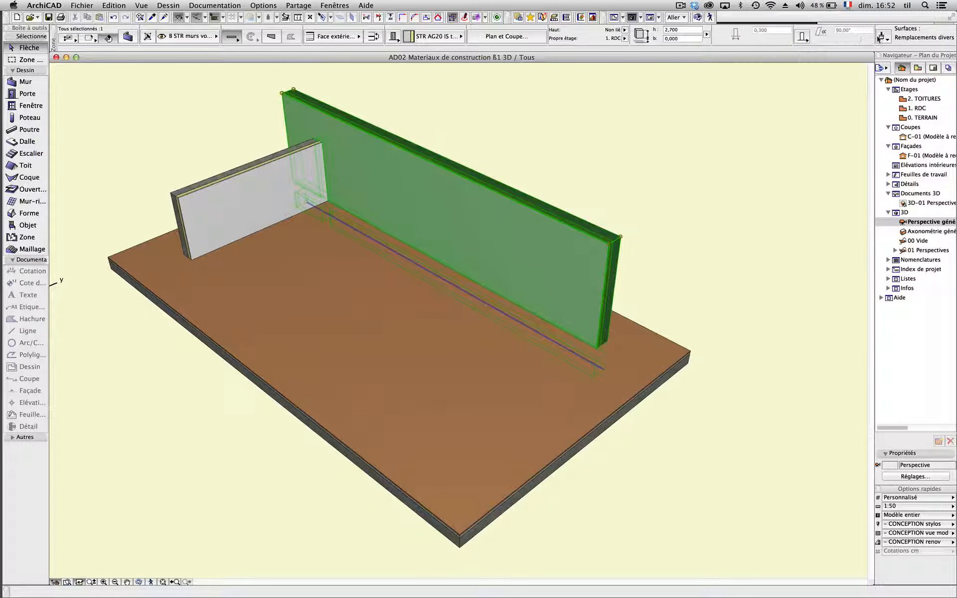
{"action": "left_click", "coordinate": [884, 36]}
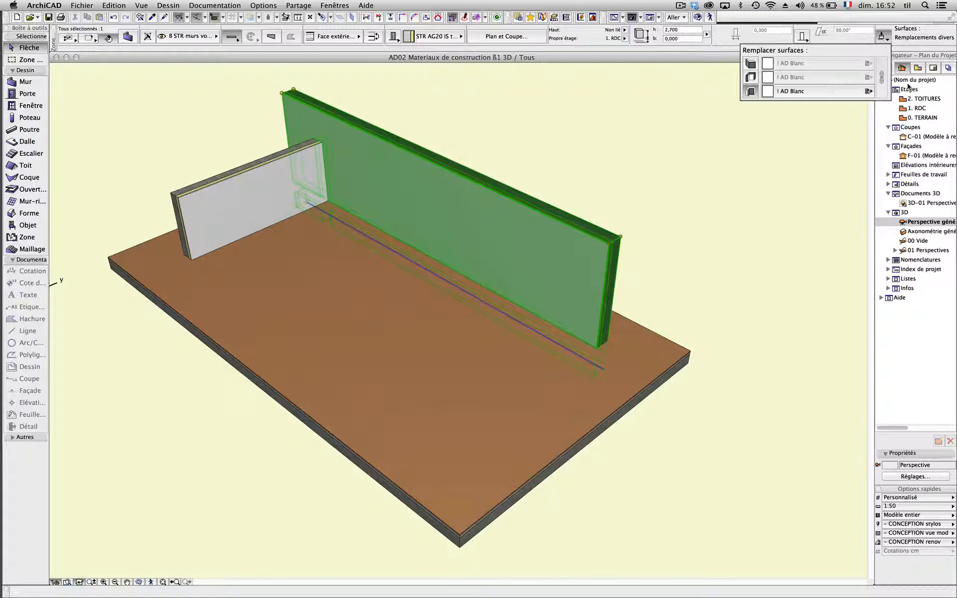
{"action": "left_click", "coordinate": [749, 68]}
{"action": "left_click", "coordinate": [749, 79]}
{"action": "left_click", "coordinate": [750, 91]}
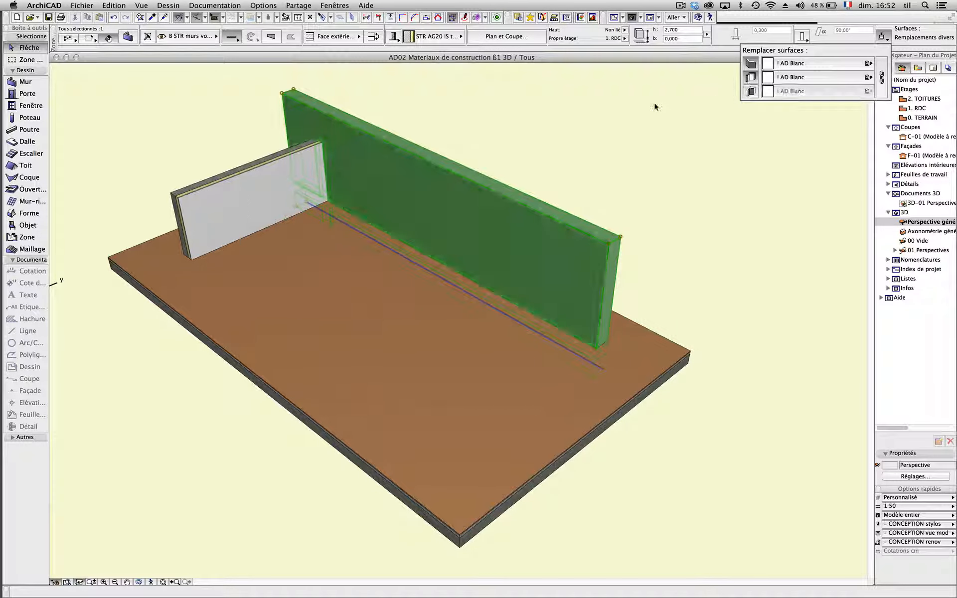
{"action": "left_click", "coordinate": [655, 106]}
{"action": "left_click", "coordinate": [654, 107]}
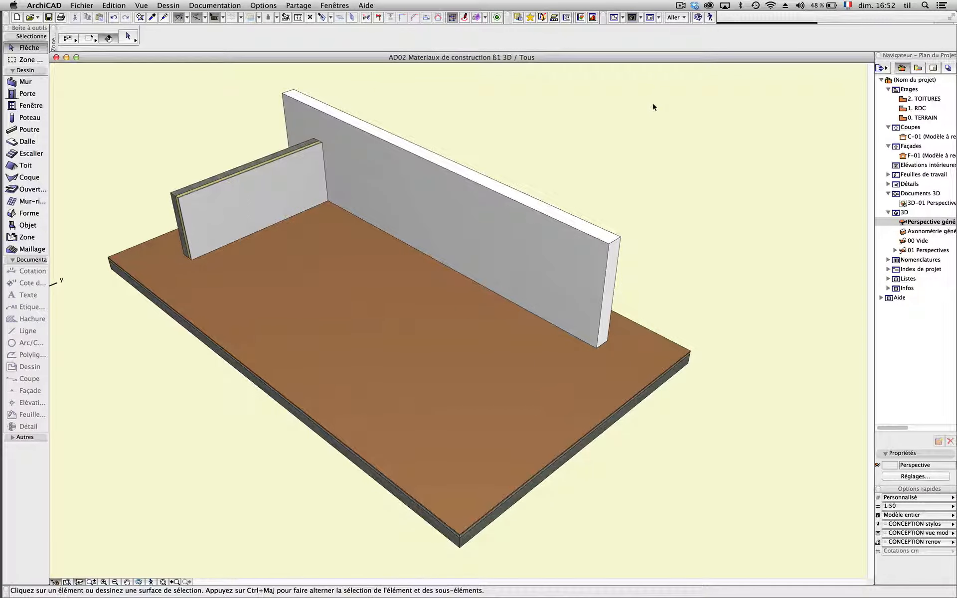
{"action": "left_click", "coordinate": [533, 223]}
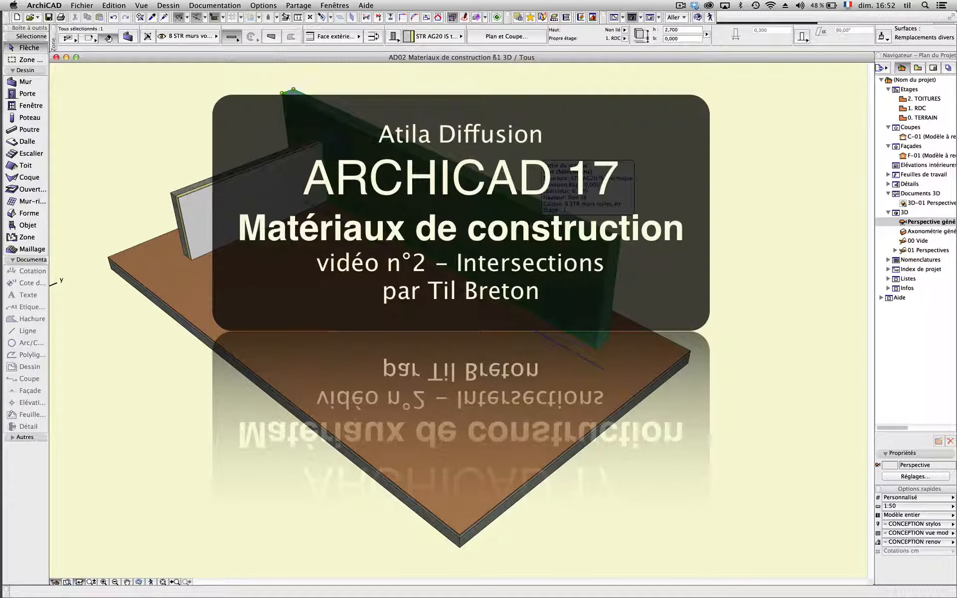